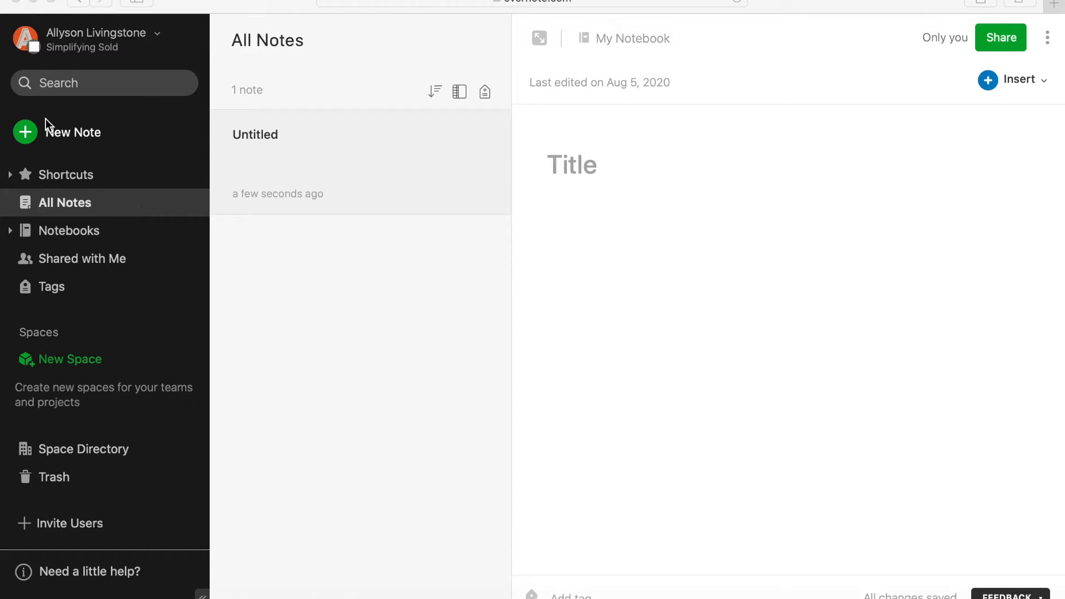
- Create a second blank note from the sidebar's New Note button
left_click(63, 134)
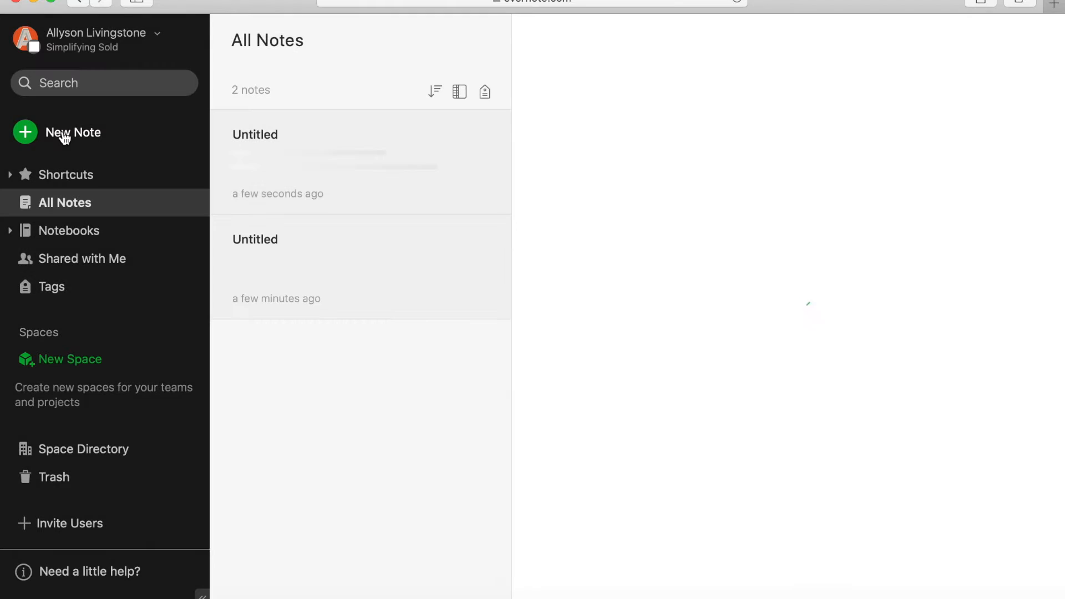
- Title the note 'New Seller Lead' and enter the lead's name and phone number in the body
left_click(569, 179)
type("New Sel")
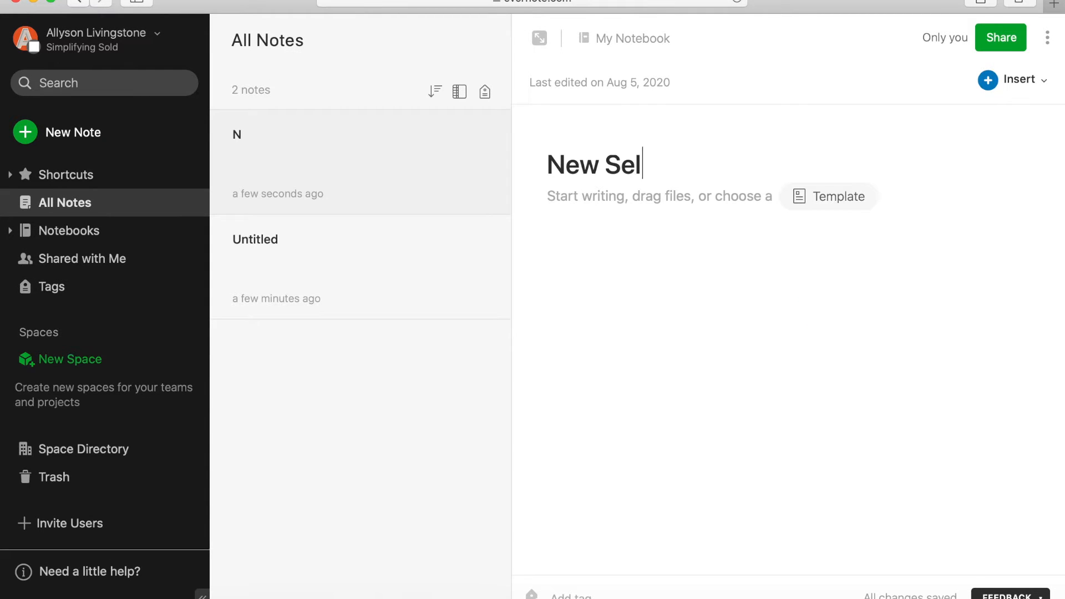
type("ler Lead")
left_click(636, 207)
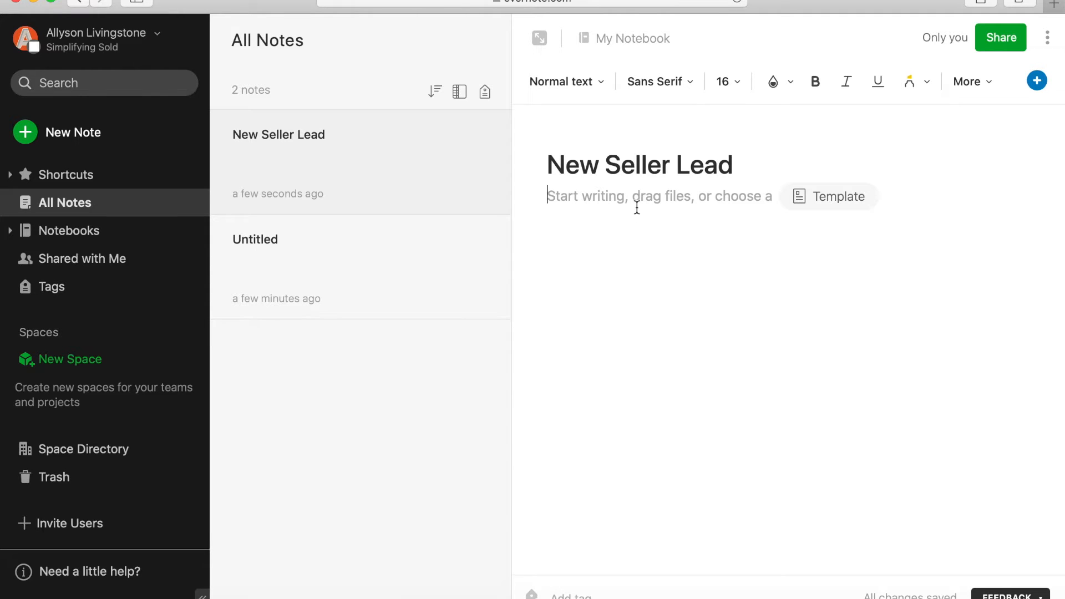
key("Return")
type("111-111-1111")
- Add the lines 'Moving to indiana' and 'Has to move in two months for job'
key("Return")
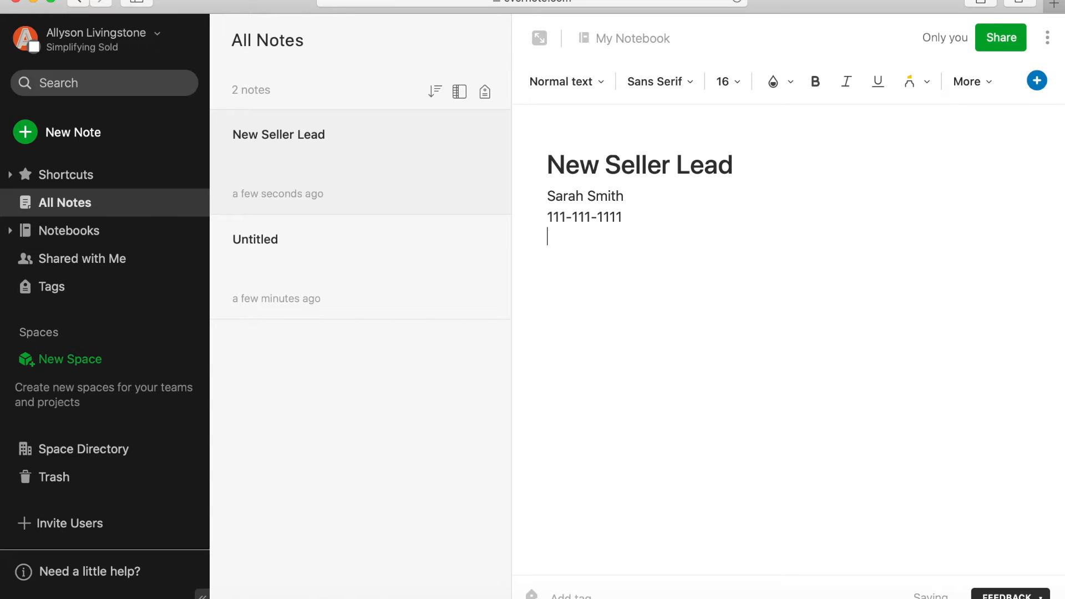
type("Moving to indiana")
key("Return")
type("Has to move in two months for job")
key("Return")
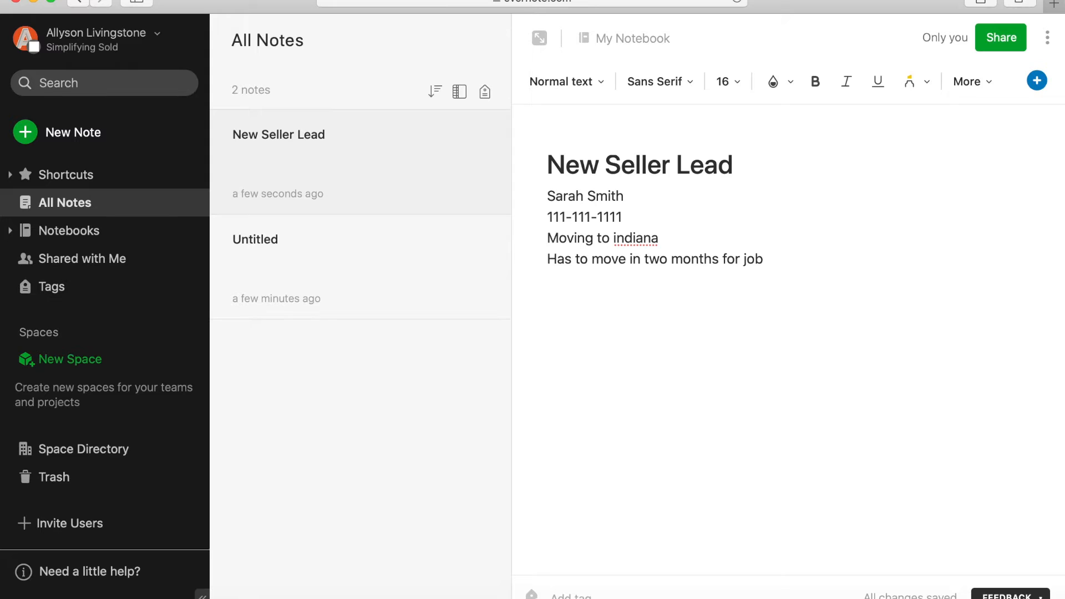
- Capitalise 'indiana' to 'Indiana' in the moving line
left_click(617, 238)
key("BackSpace")
type("I")
left_click(669, 294)
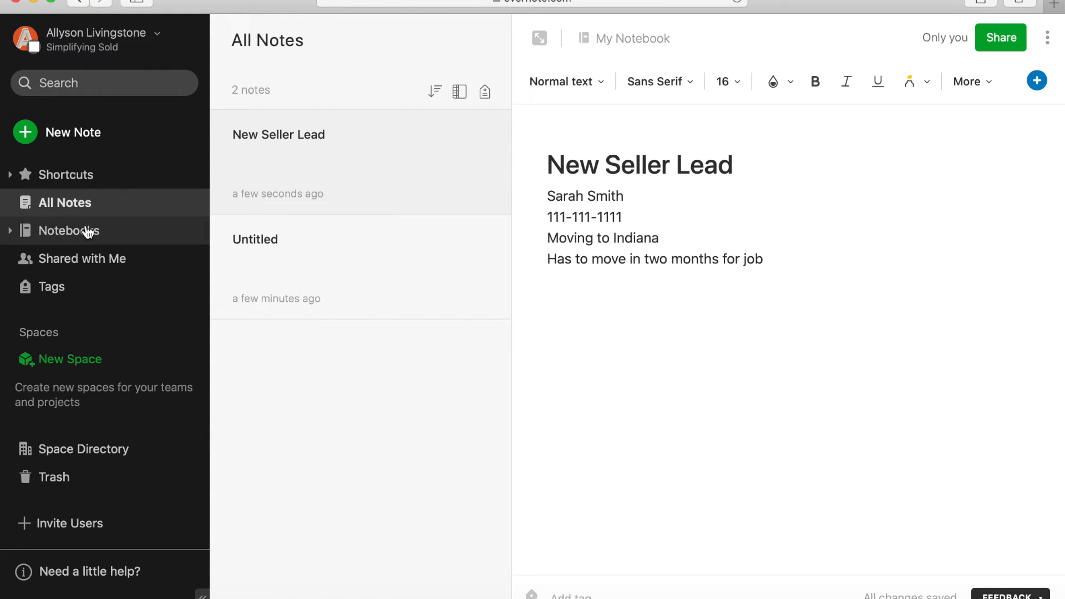
- Create an empty notebook named after the client, then return to All Notes
left_click(117, 224)
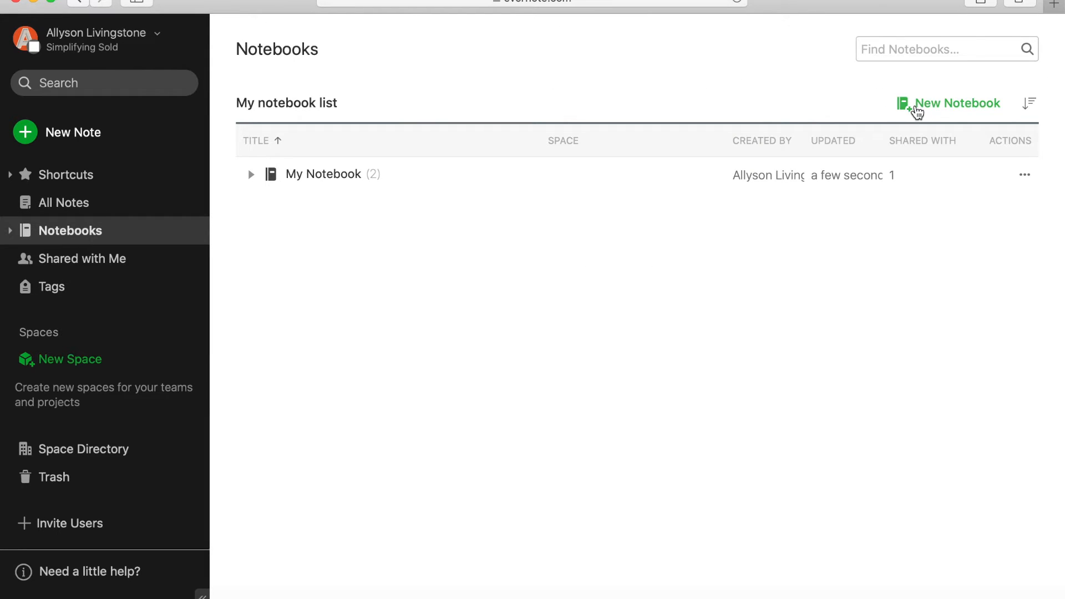
left_click(928, 108)
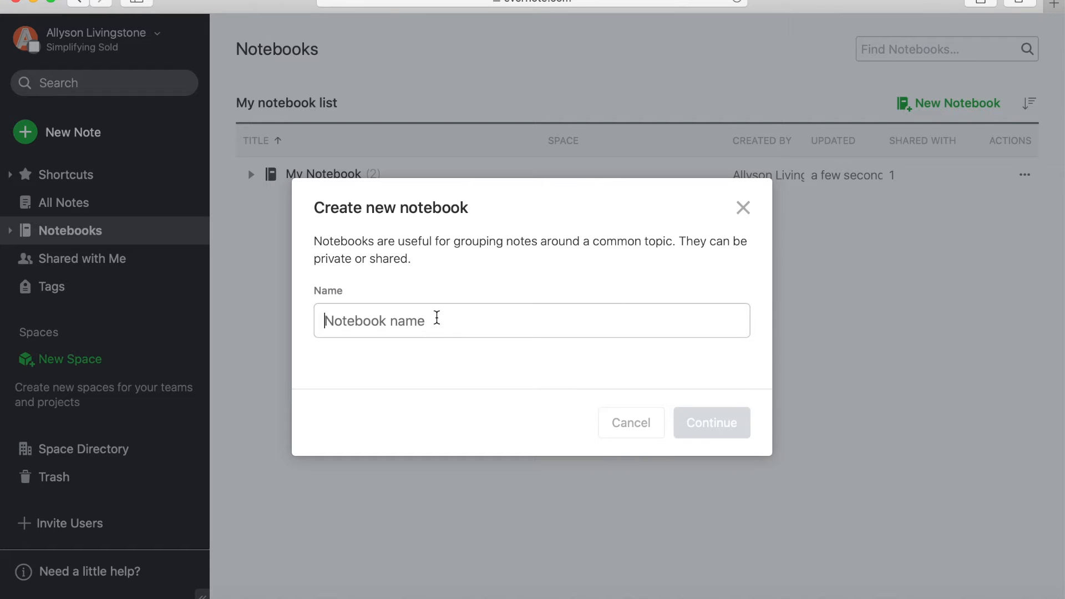
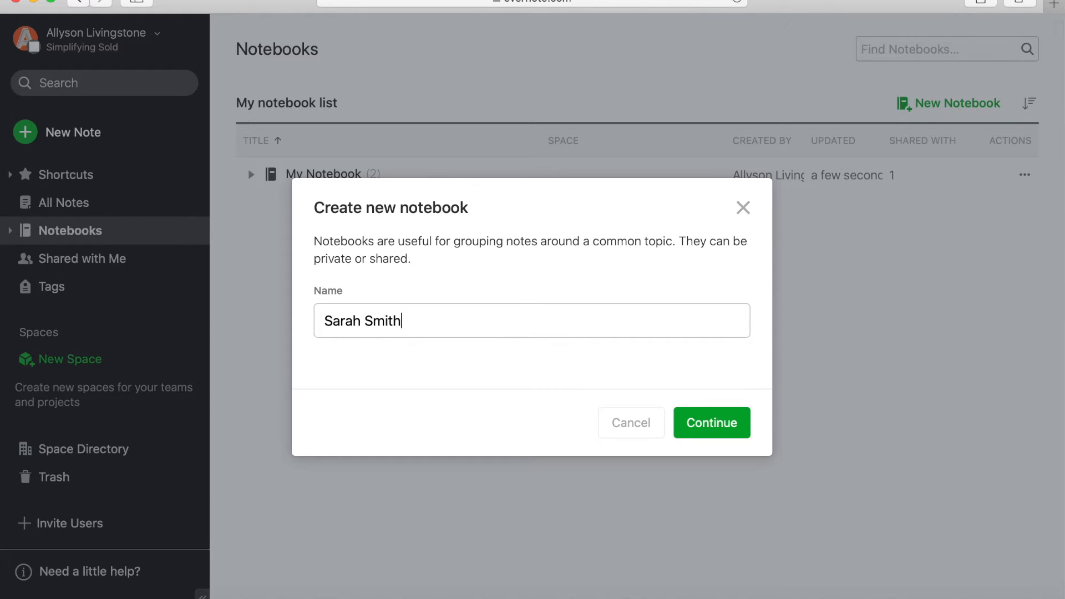
left_click(704, 423)
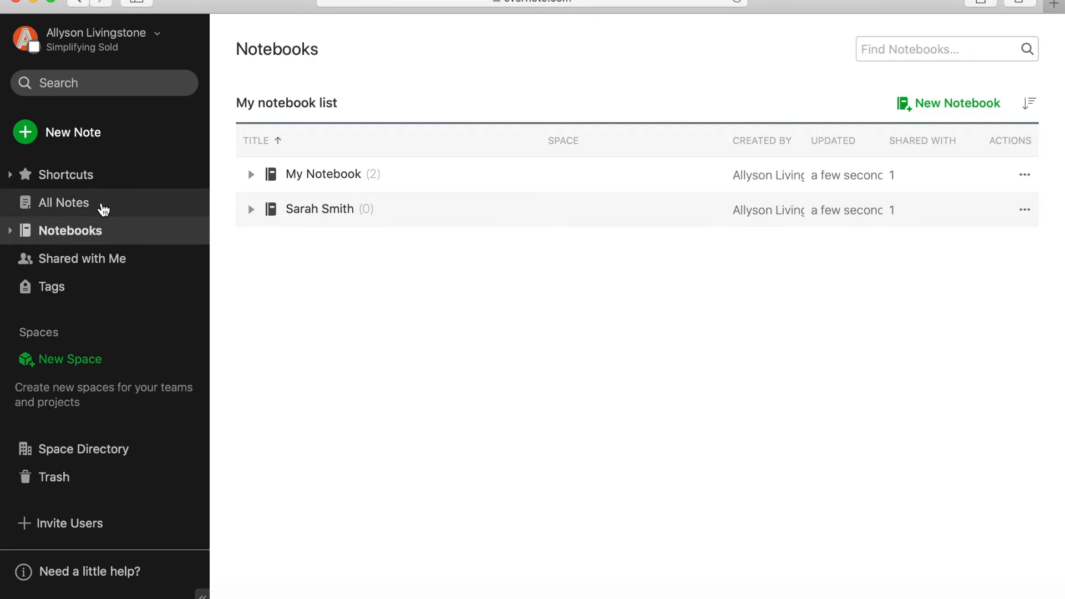
left_click(102, 203)
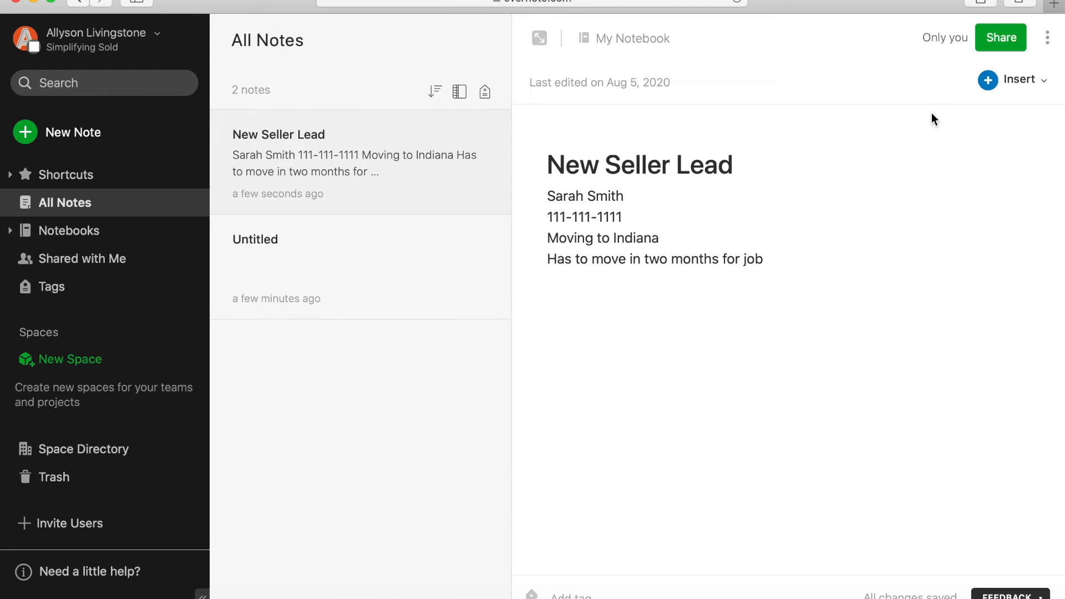
- Move the New Seller Lead note into the client's notebook
left_click(1048, 41)
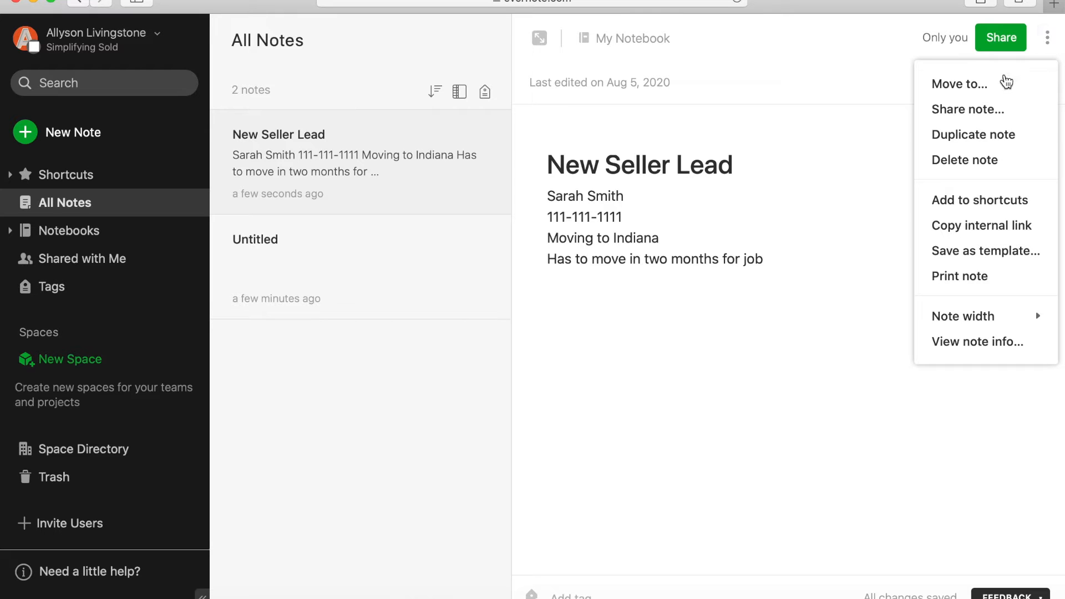
left_click(1036, 83)
left_click(507, 199)
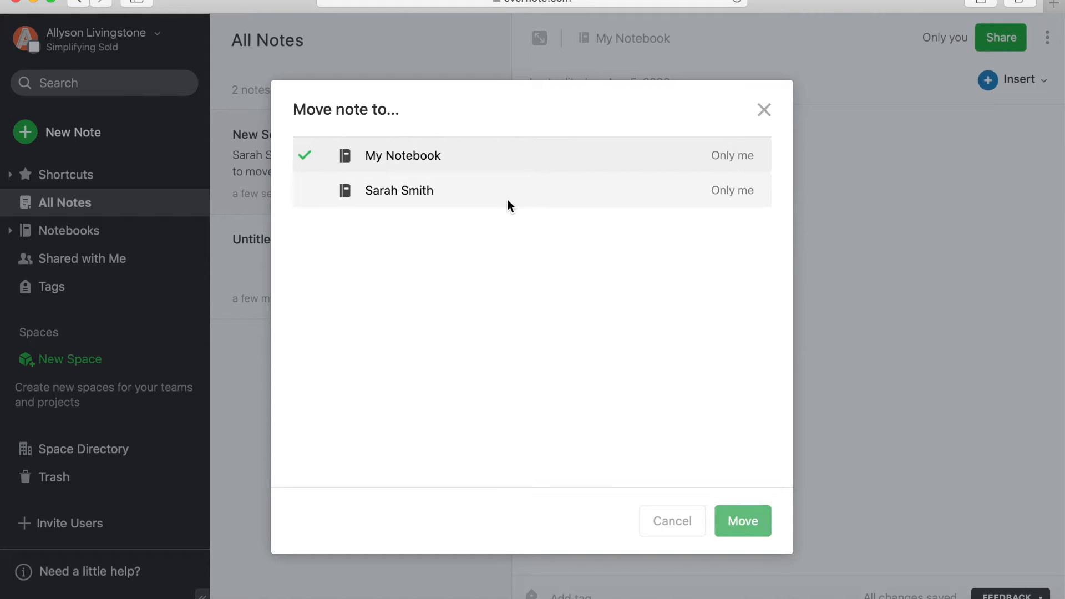
left_click(729, 521)
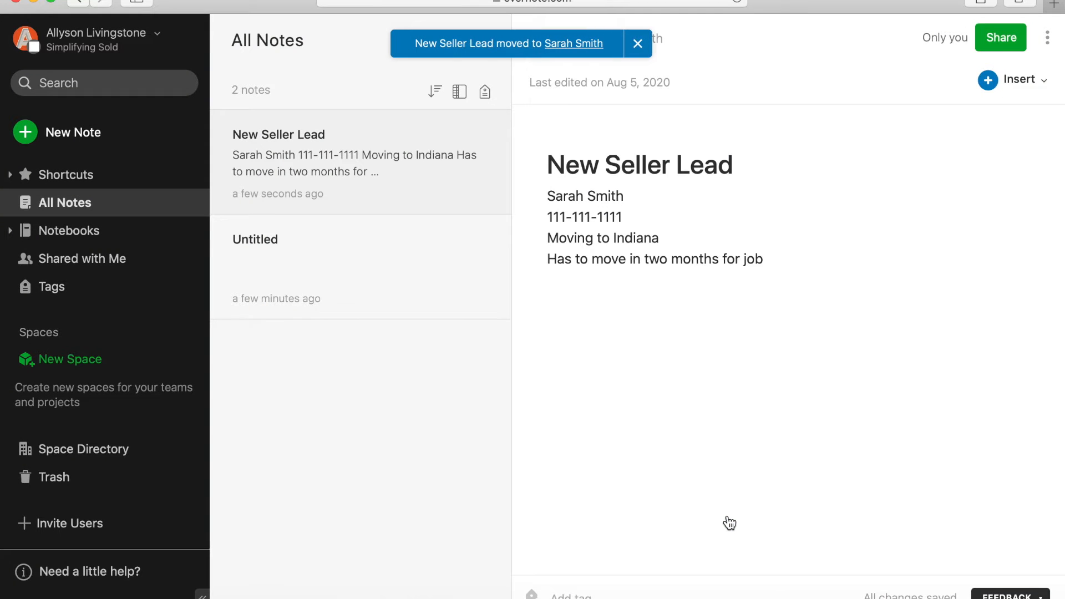
- Open the client's notebook from the sidebar and add a blank note to it
left_click(11, 233)
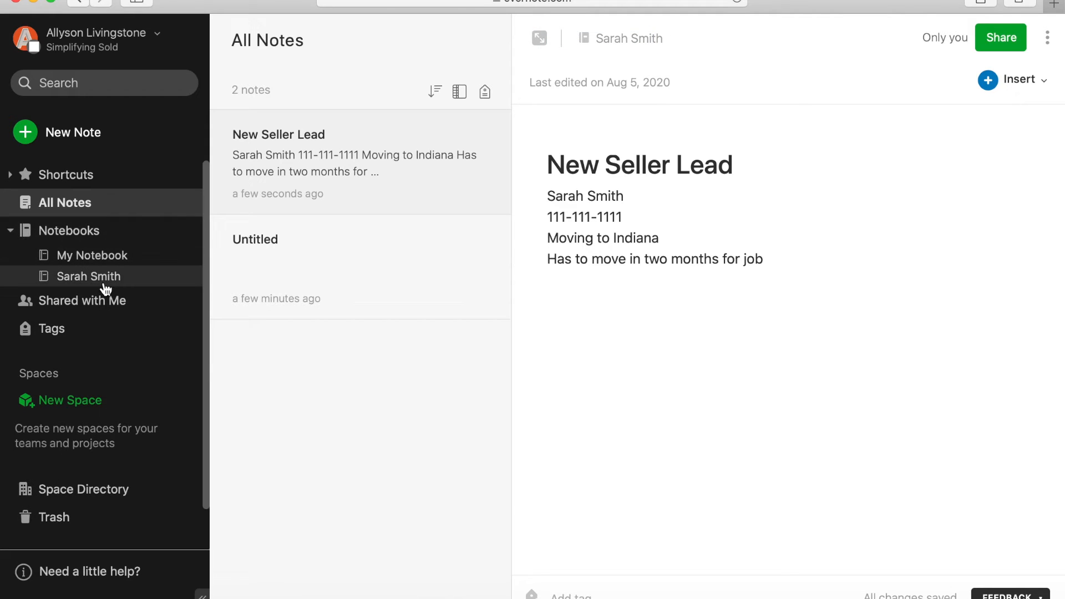
left_click(104, 281)
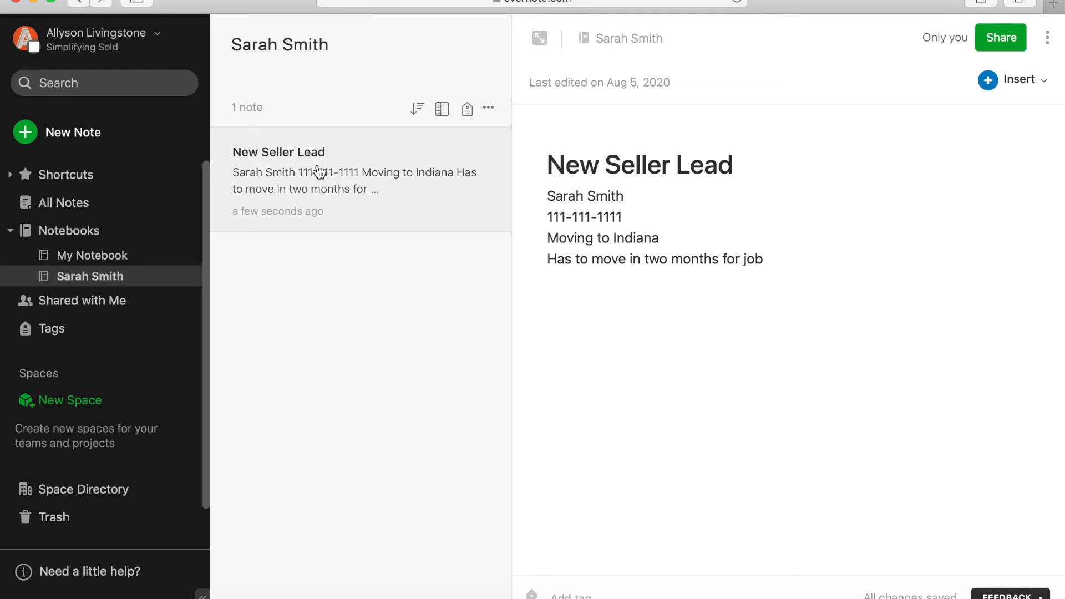
left_click(72, 133)
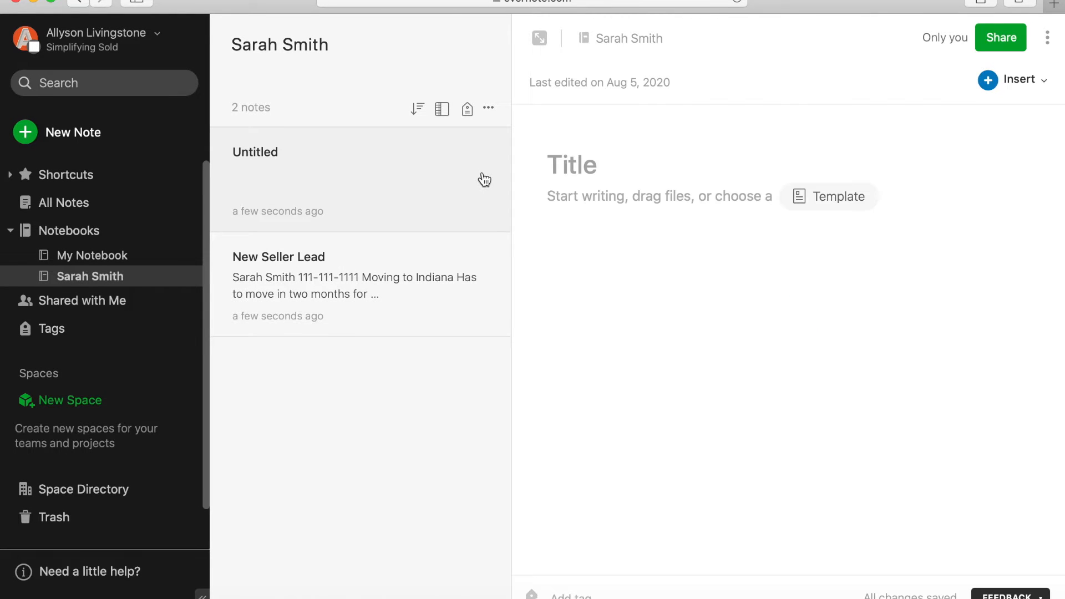
- Title the blank note 'Initial Appointment' and put the caret in its empty body
type("Ini")
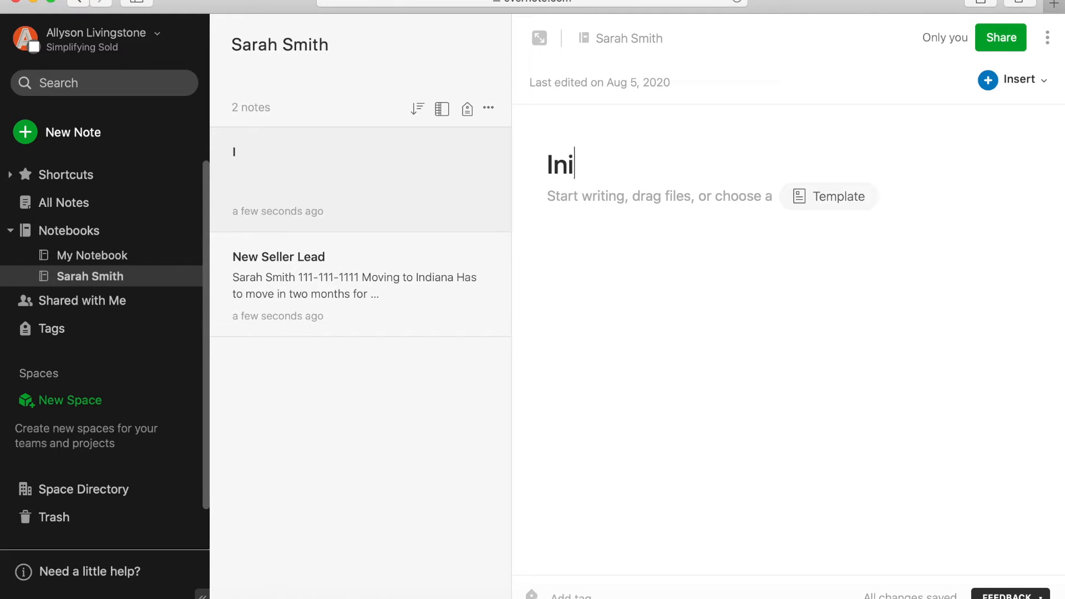
type("tial Appointment")
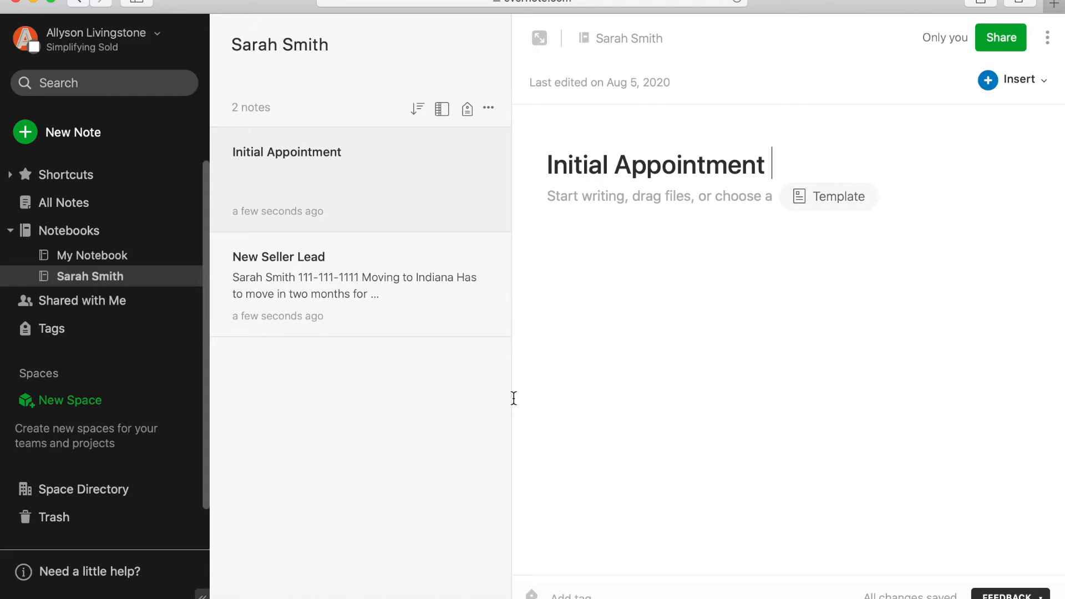
left_click(690, 197)
left_click(690, 195)
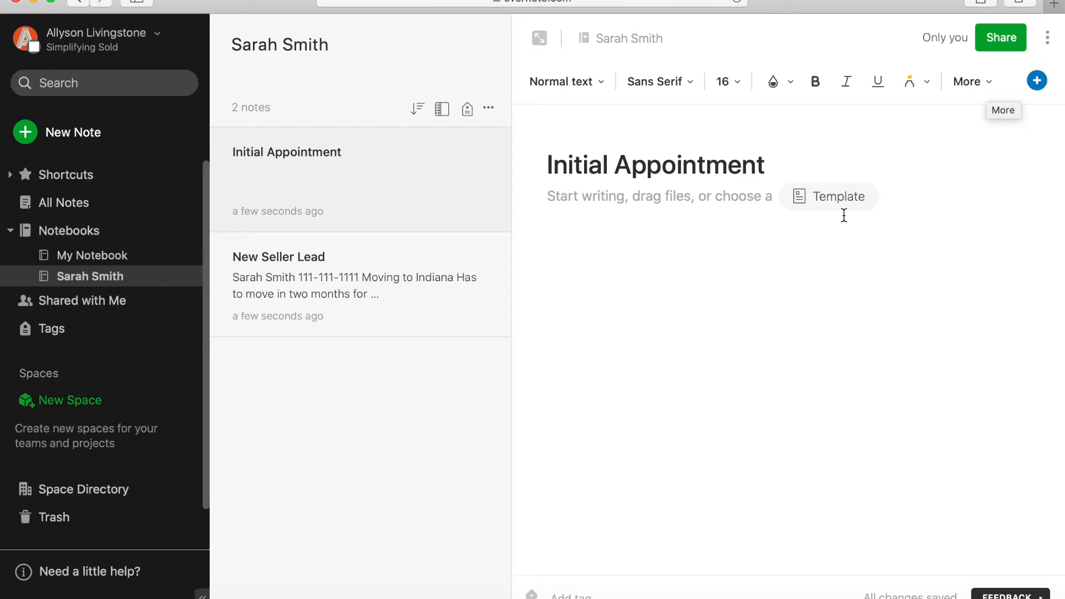
- Start a checklist with 'Survey', 'Who all is on title?' and 'Move out date (ideally)'
left_click(975, 87)
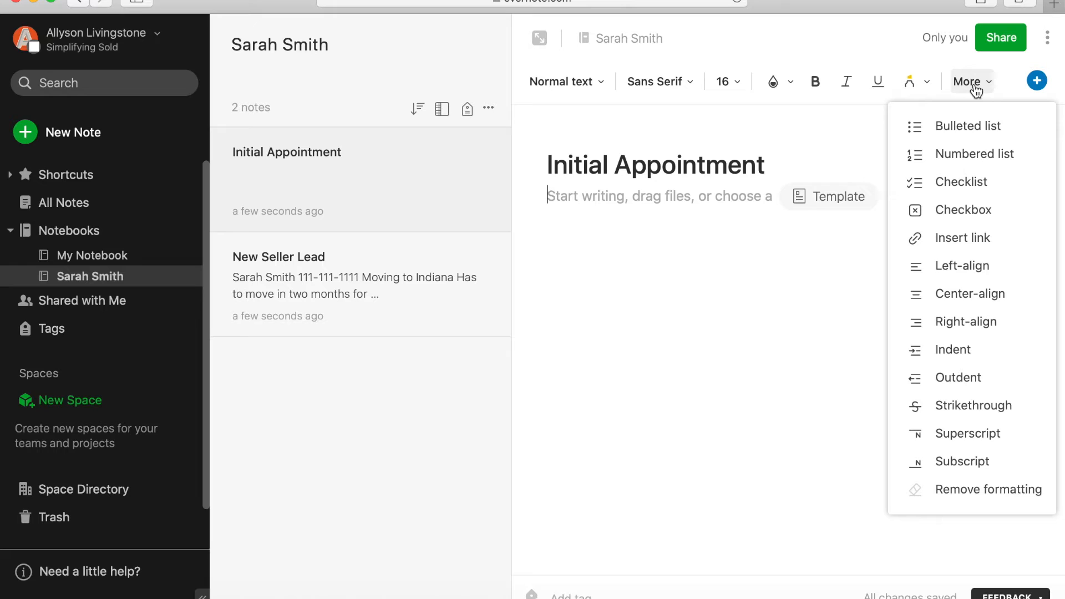
left_click(962, 211)
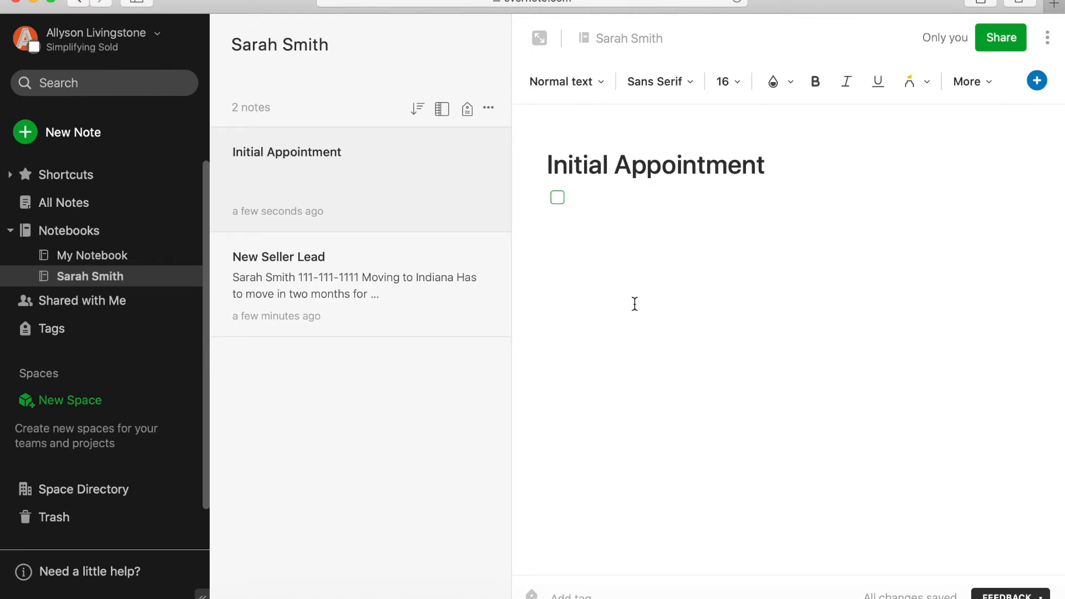
type("Survey")
key("Return")
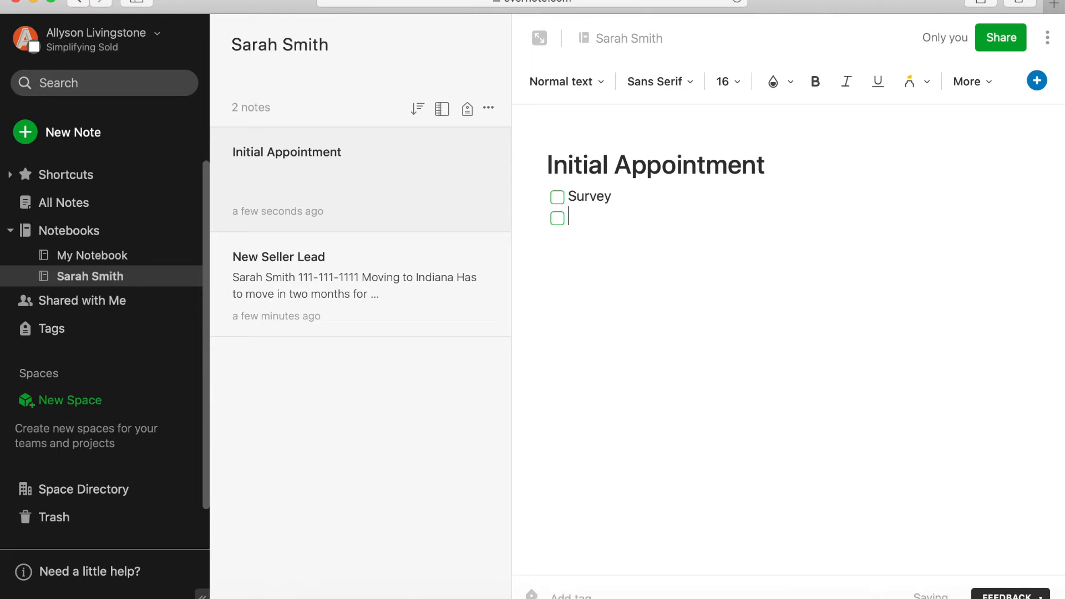
type("Who all is on title?")
key("Return")
type("Mov")
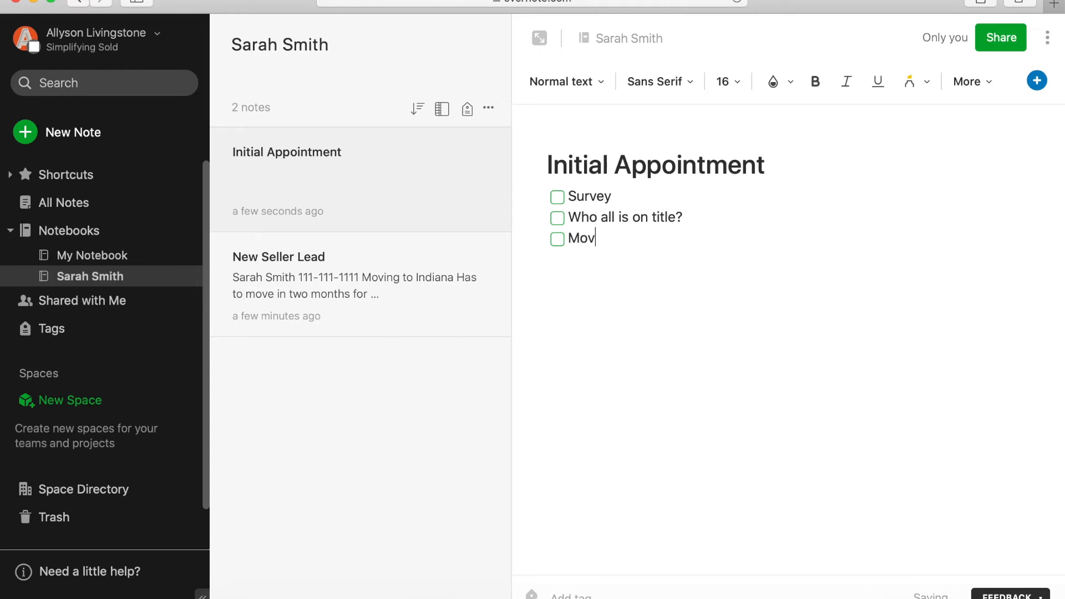
type("e out date (ideally)")
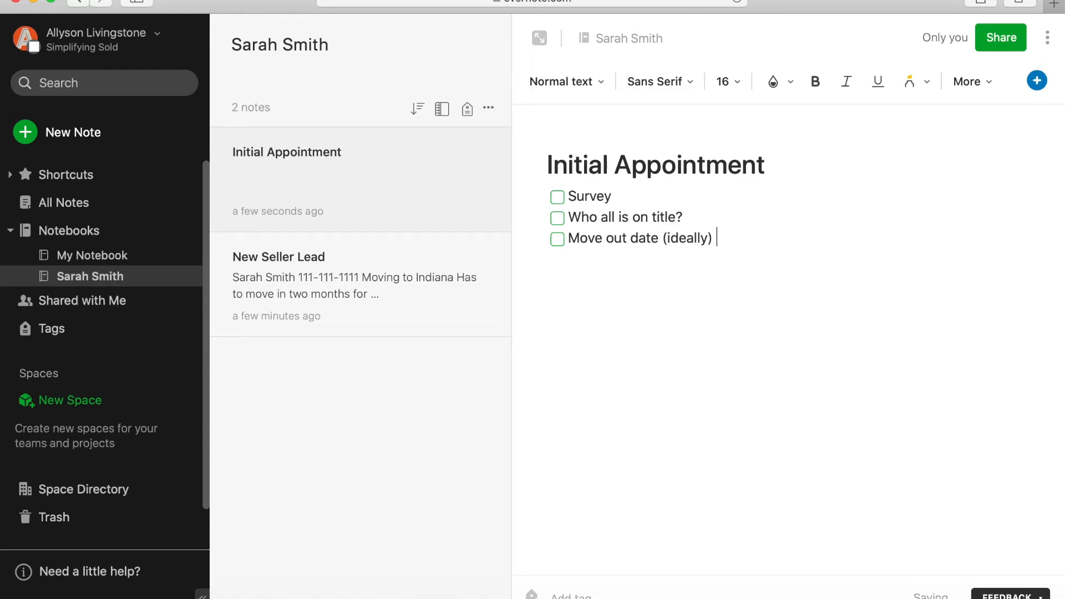
- Add 'Ideal price' and 'Mortgage payoff' as the last checklist items
key("Return")
type("Ideal price")
key("Return")
type("Mortgage payoff")
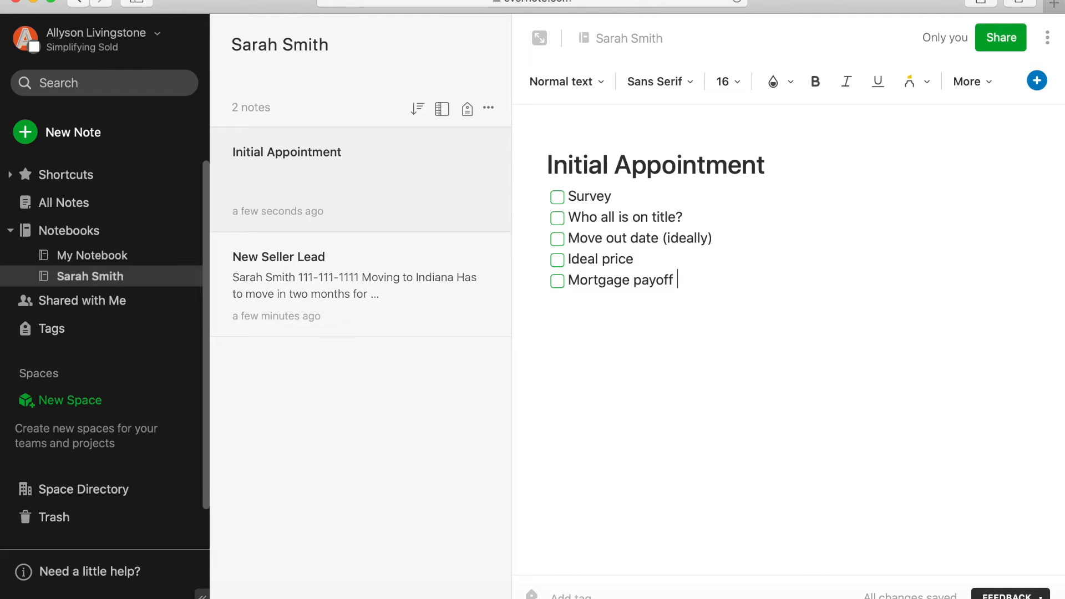
key("Return")
key("Return")
left_click(1047, 37)
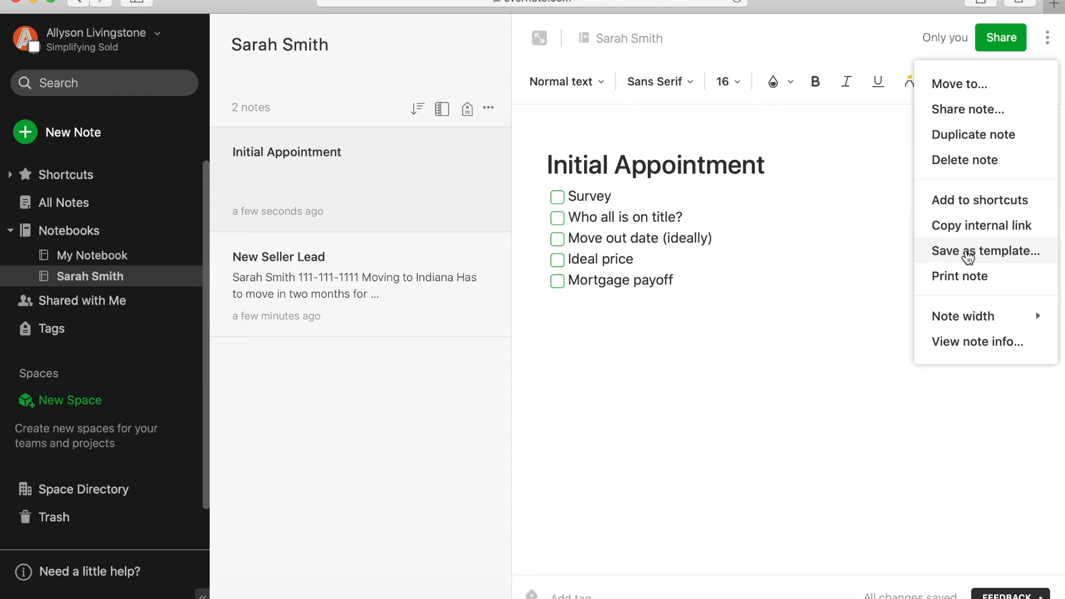
- Save the note as a template titled 'Seller Initial Appointment'
left_click(967, 252)
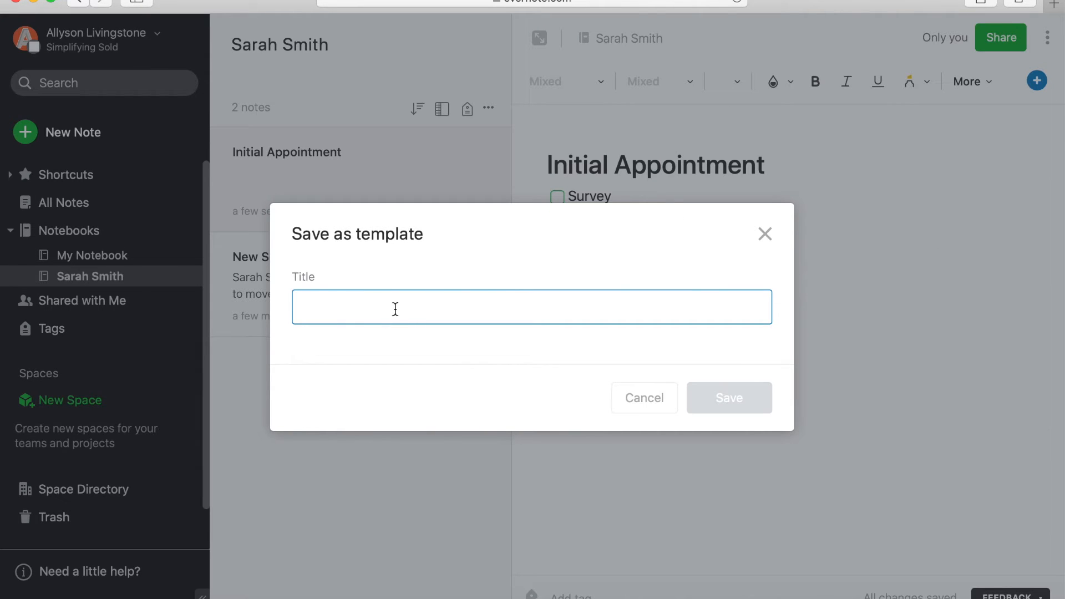
type("Seller Initial A")
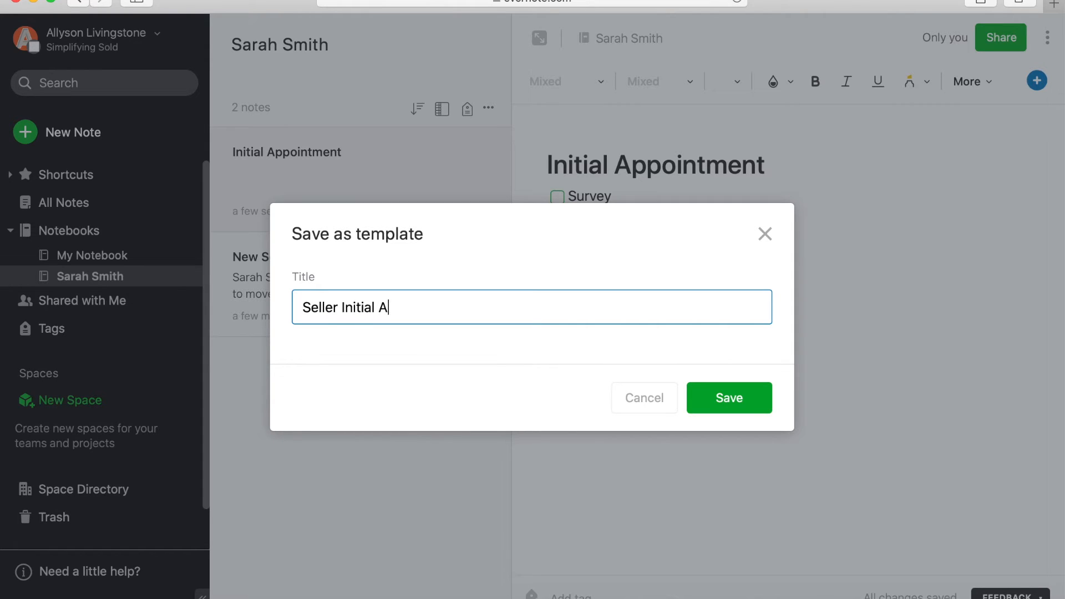
type("ppointment")
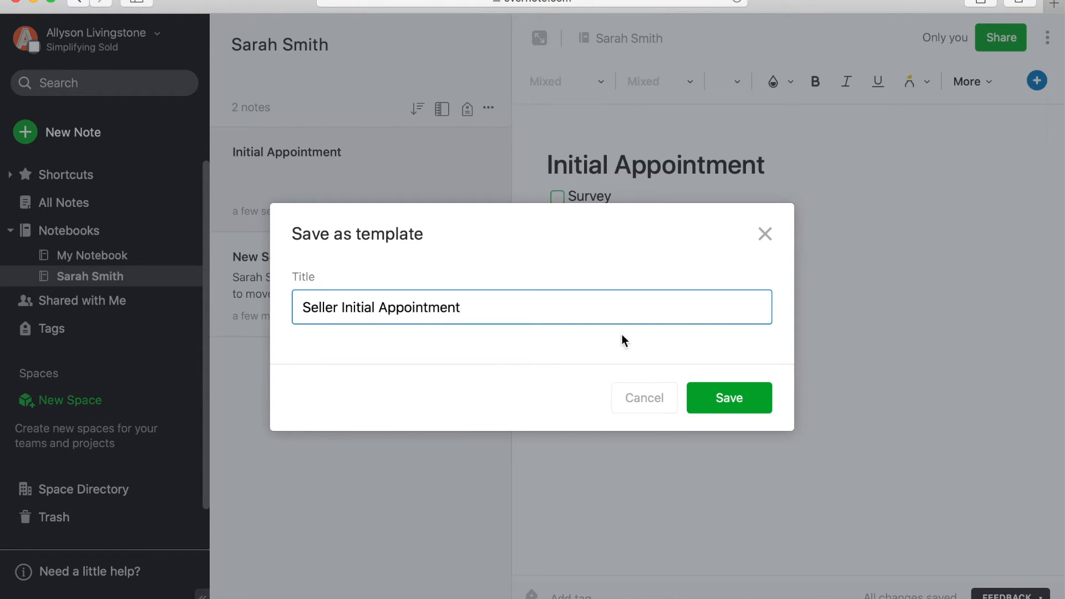
left_click(706, 401)
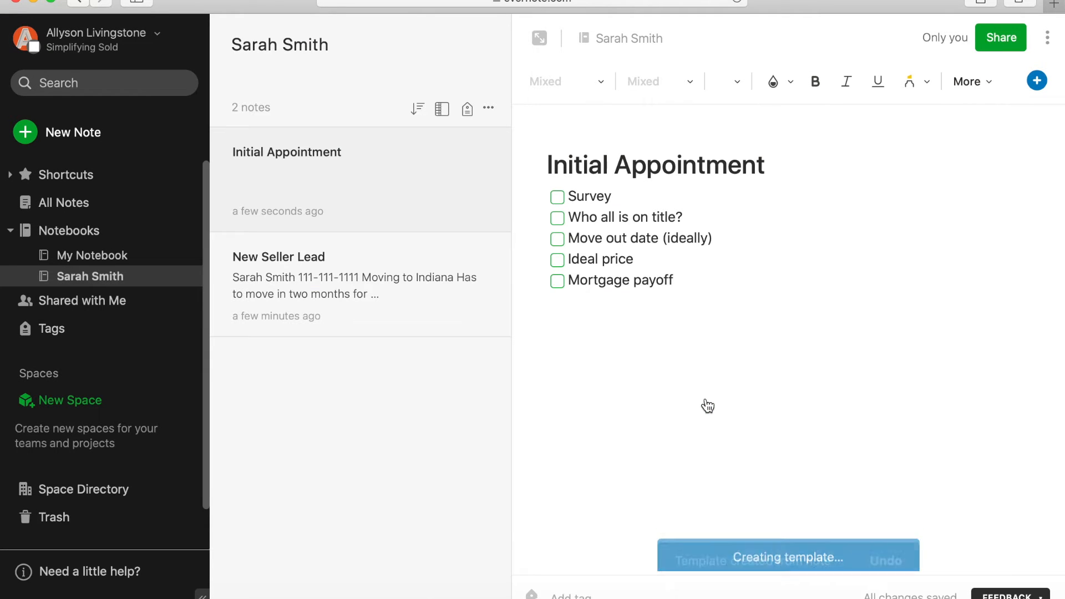
left_click(785, 350)
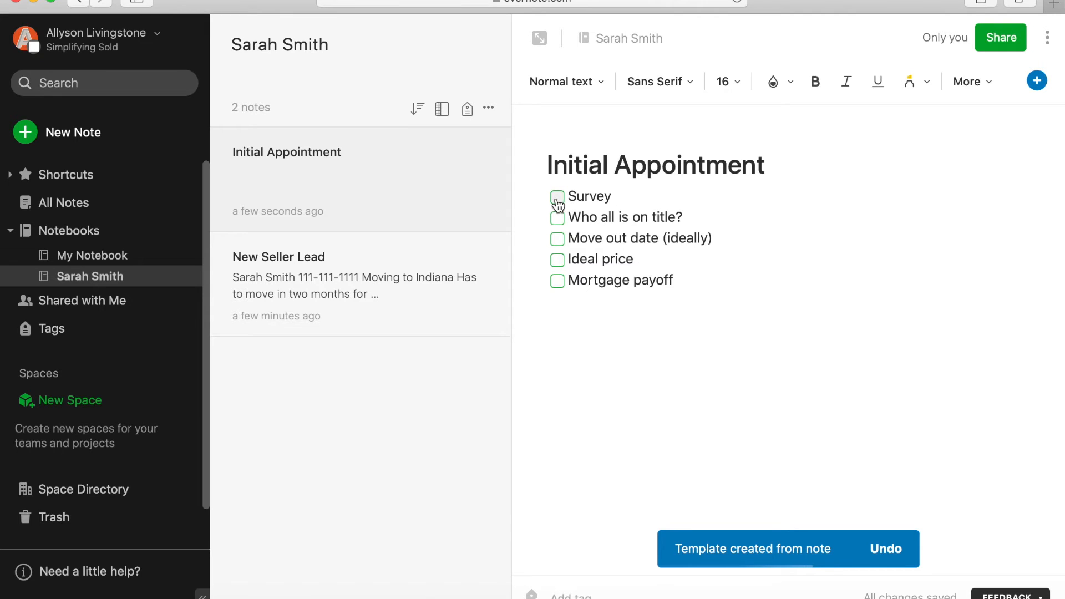
- Append '- No survey' to the Survey item, then tick and untick it
left_click(628, 198)
type("- No survey")
left_click(557, 197)
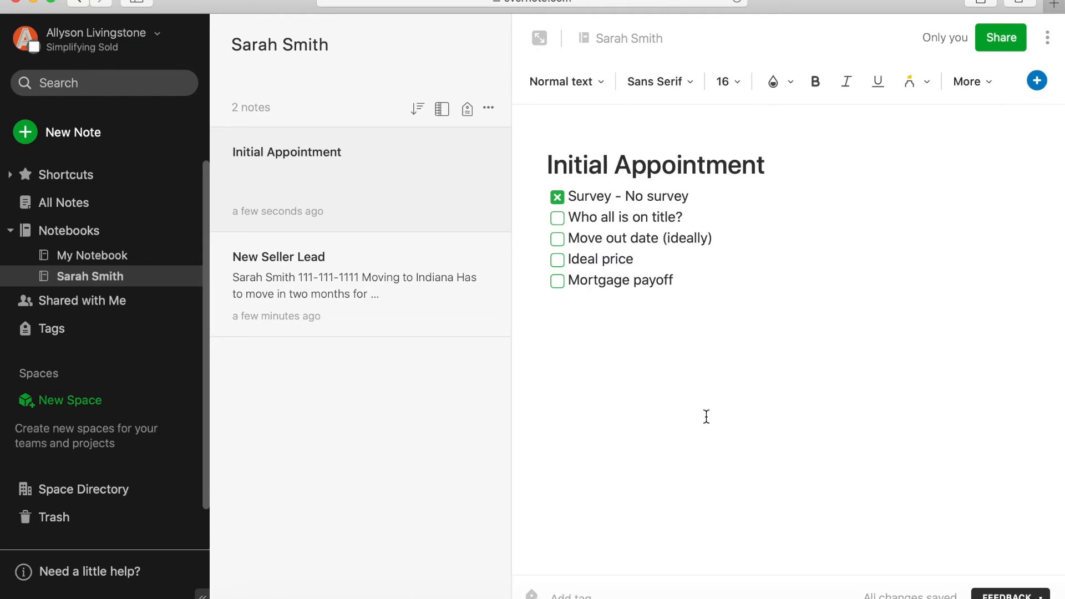
left_click(556, 197)
- Select and delete all five checklist items, leaving only the title
left_click_drag(687, 280, 529, 142)
key("BackSpace")
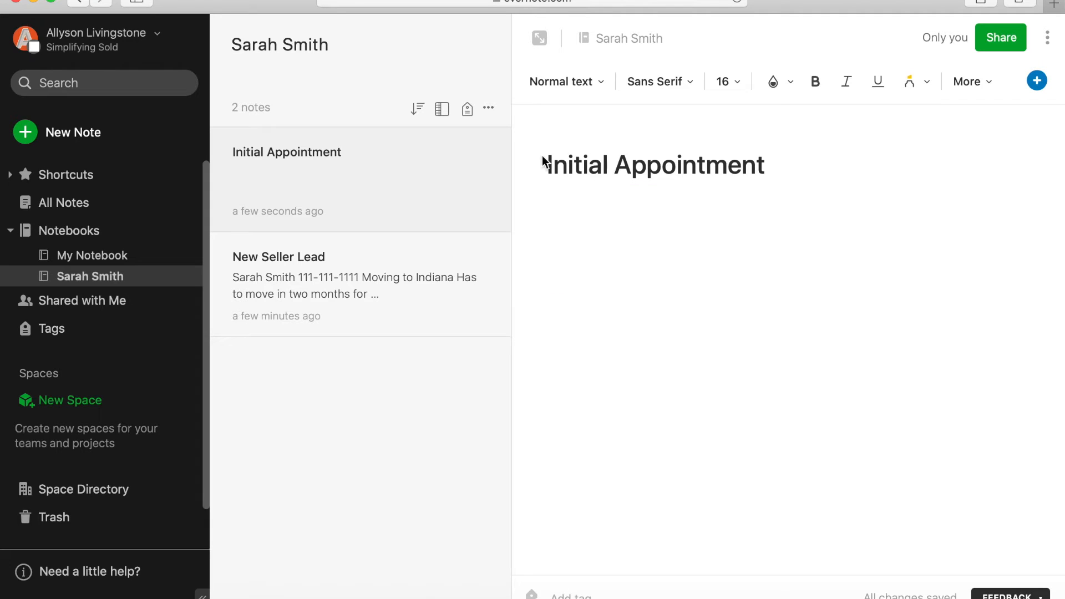
right_click(478, 174)
key("Escape")
- Send the Initial Appointment note to the trash and start a fresh blank note in the notebook
left_click(1048, 39)
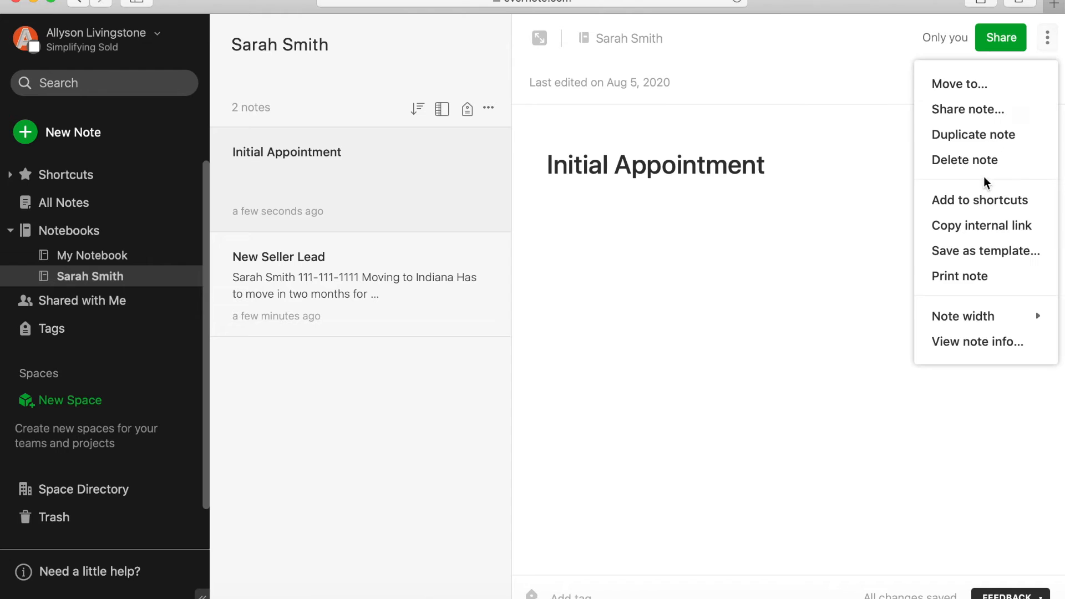
left_click(990, 94)
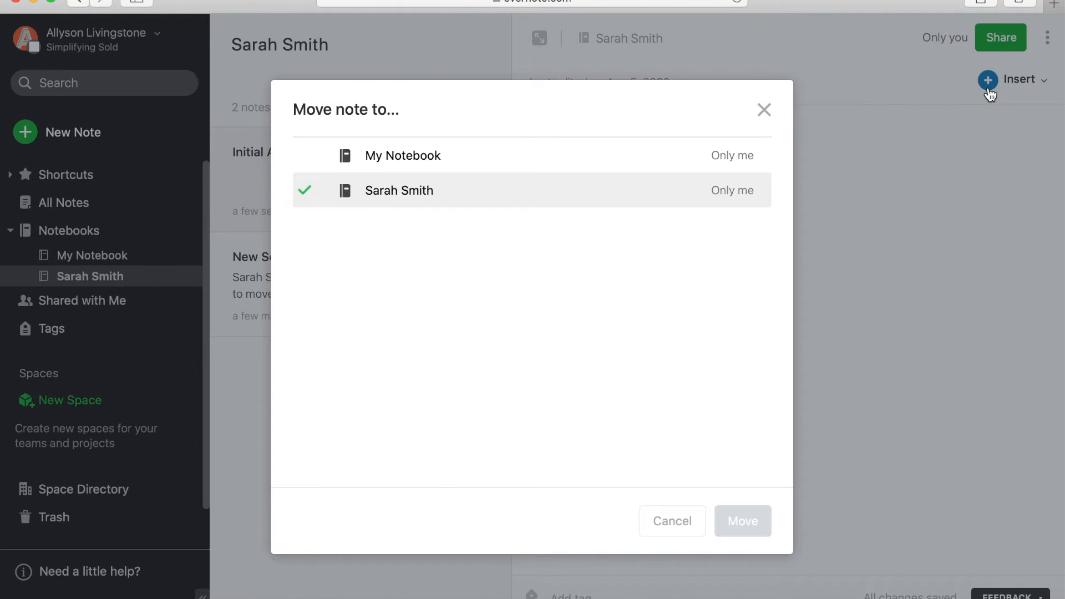
left_click(768, 111)
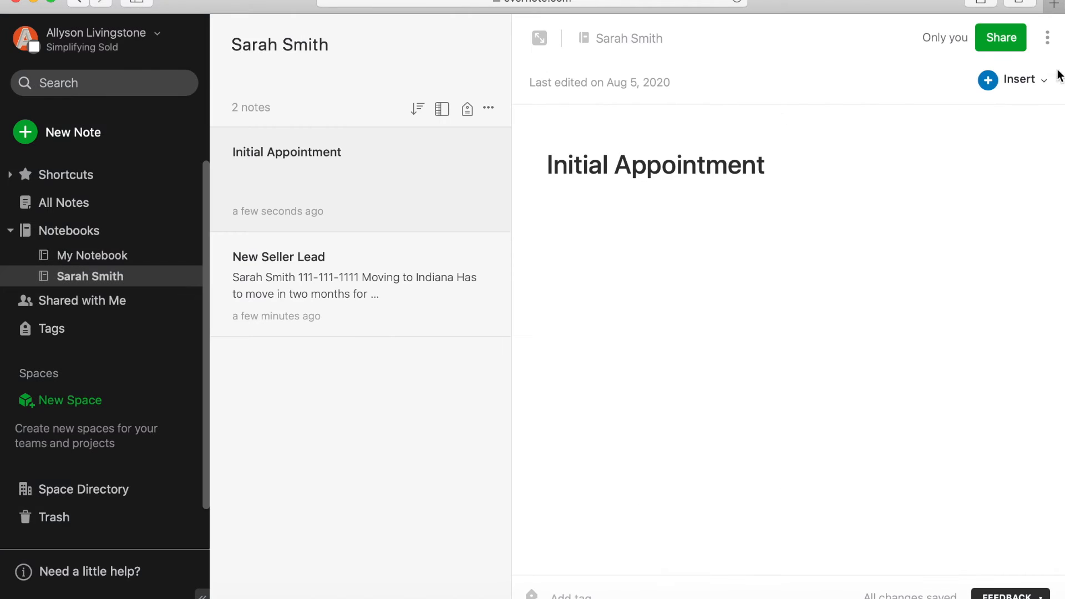
left_click(1047, 37)
left_click(981, 160)
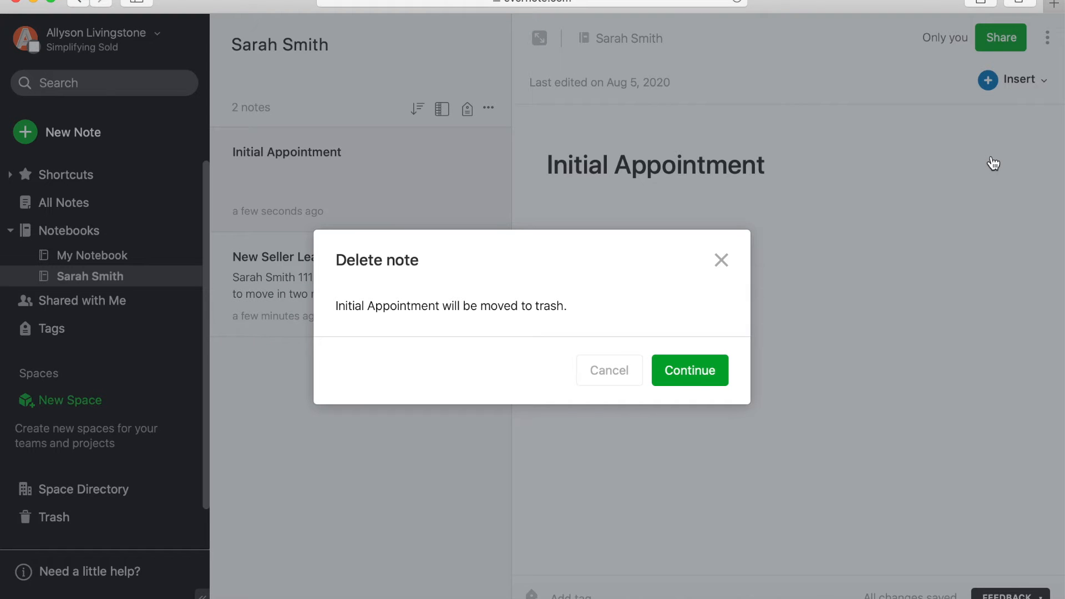
left_click(687, 382)
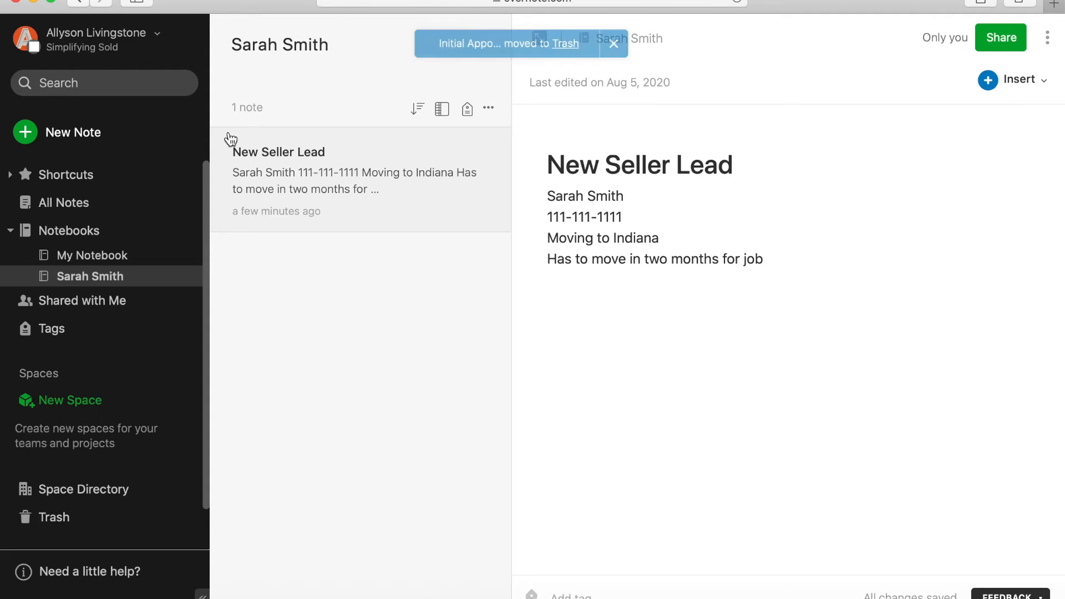
left_click(42, 133)
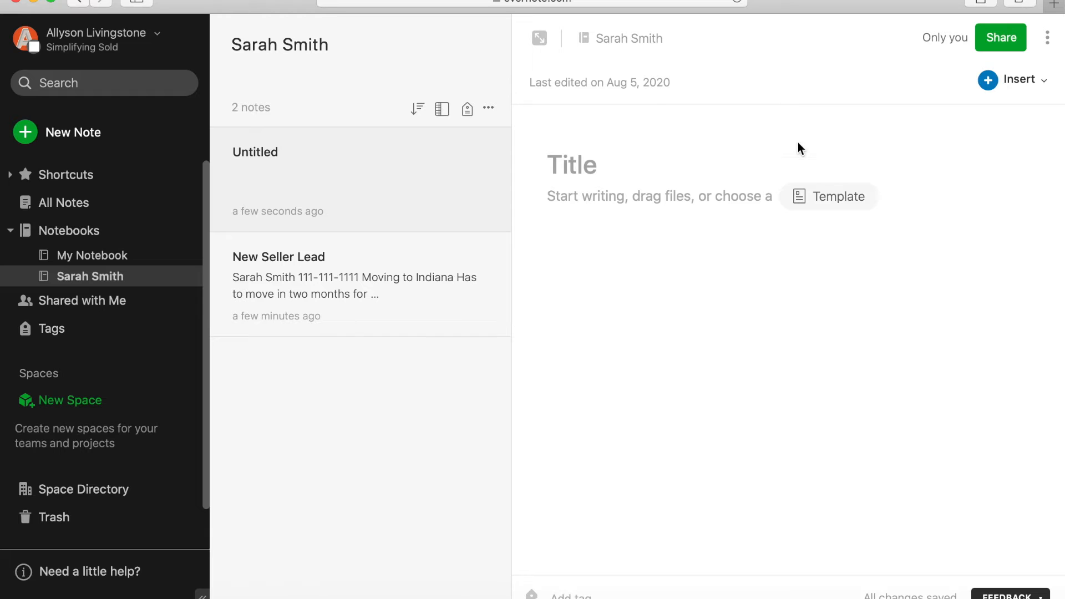
- Fill the new note from the 'Seller Initial Appointment' template under My Templates
left_click(826, 196)
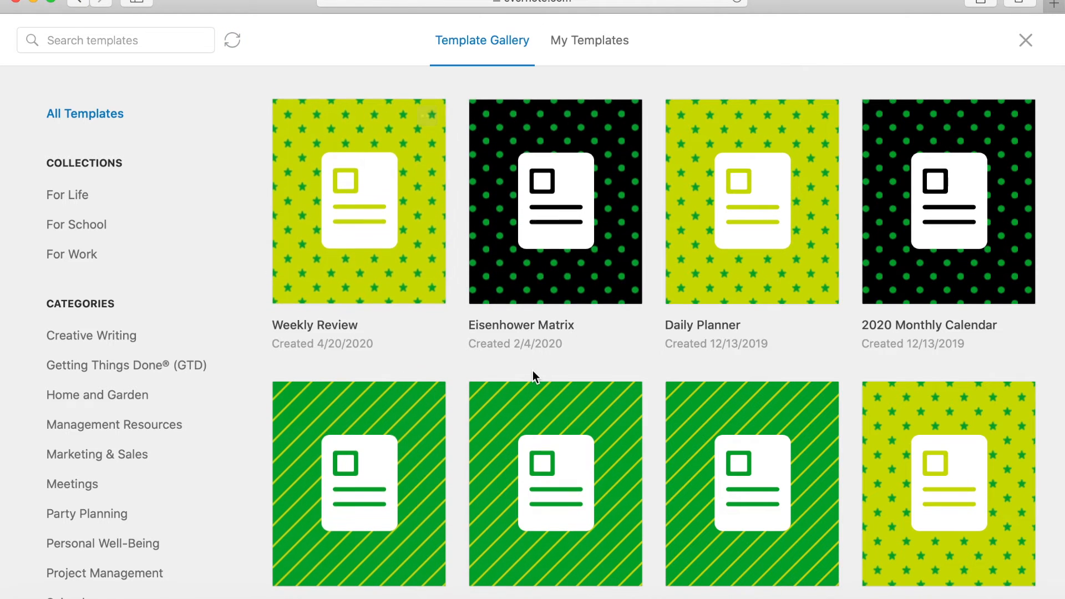
scroll(533, 371, "down", 5)
scroll(534, 370, "down", 3)
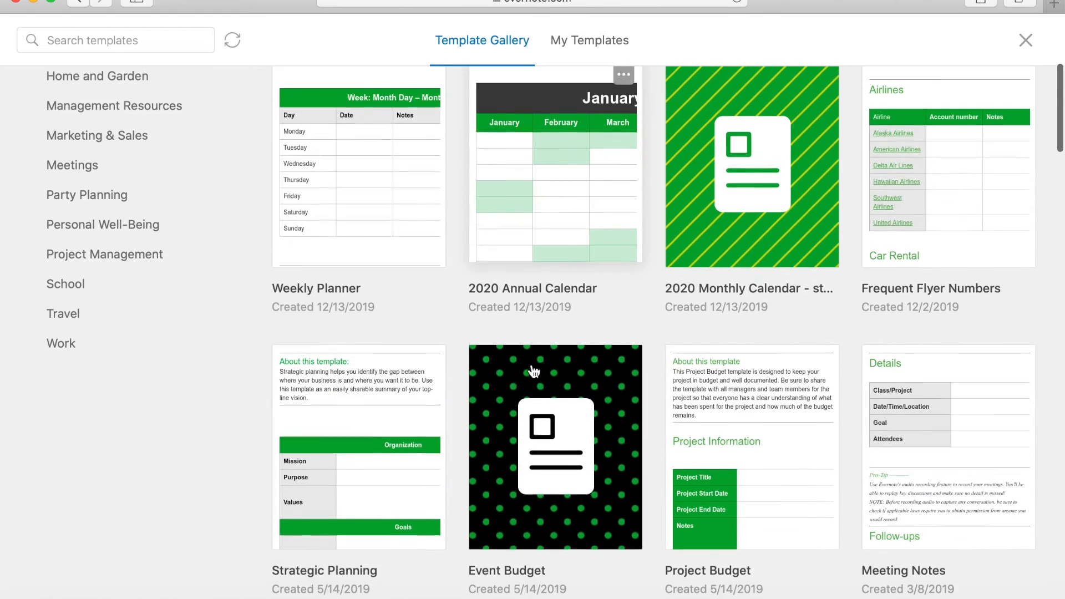
scroll(534, 371, "down", 1)
scroll(533, 370, "down", 5)
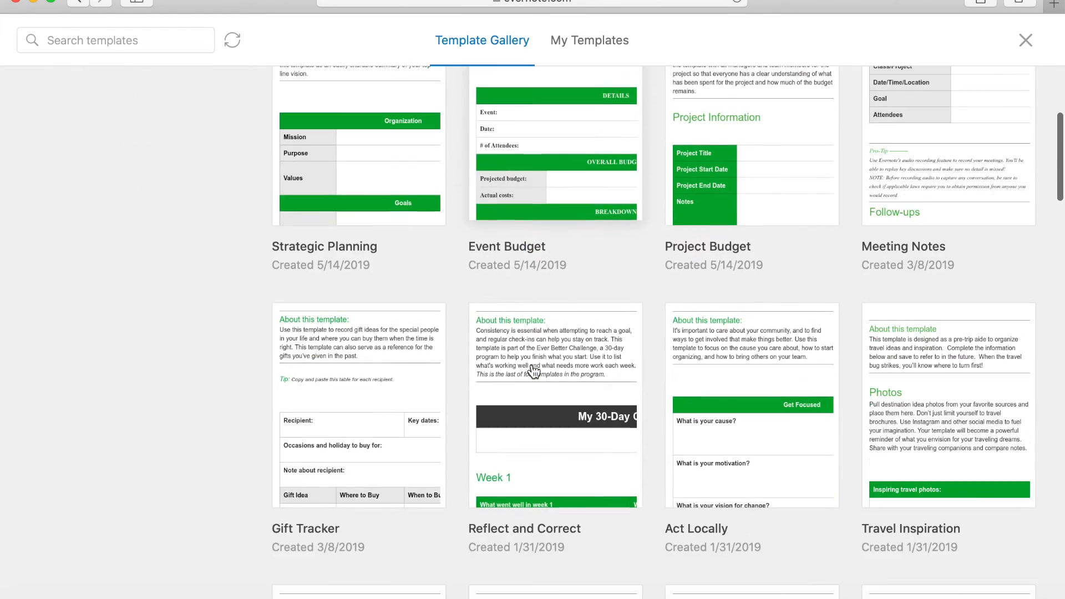
scroll(534, 371, "up", 12)
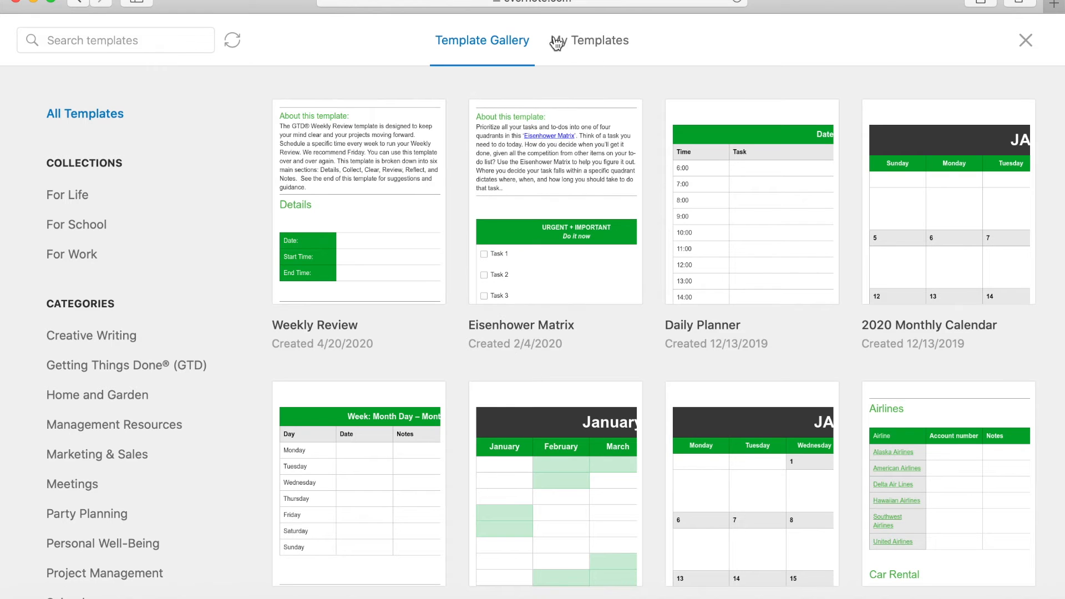
left_click(610, 47)
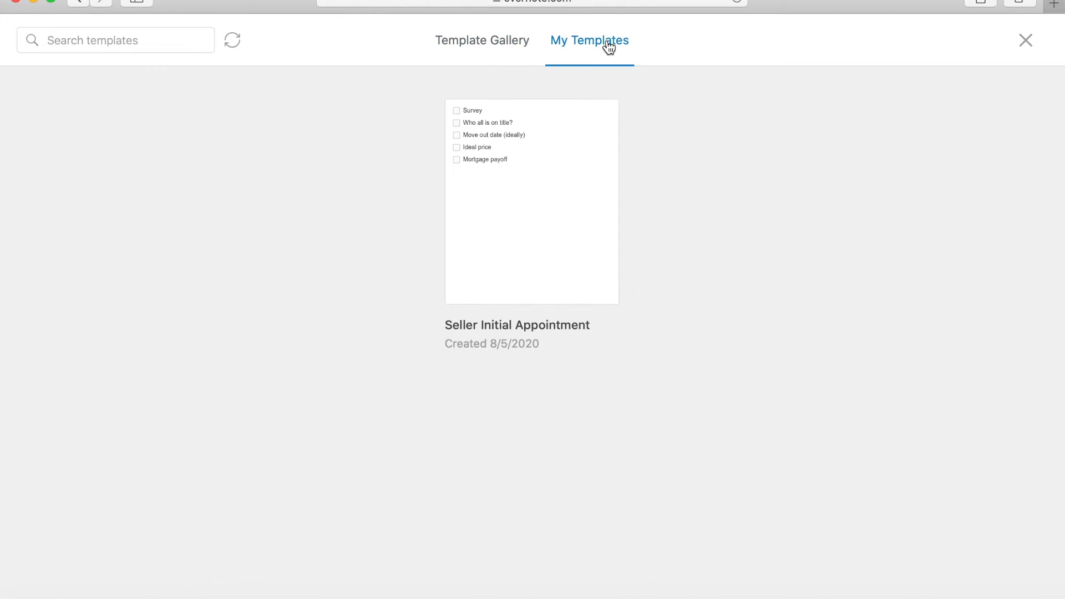
left_click(547, 169)
- Title the note with the client's name plus 'Initial Appointment Notes', ticking Survey ('No survey') and title-holder (client only)
left_click(593, 168)
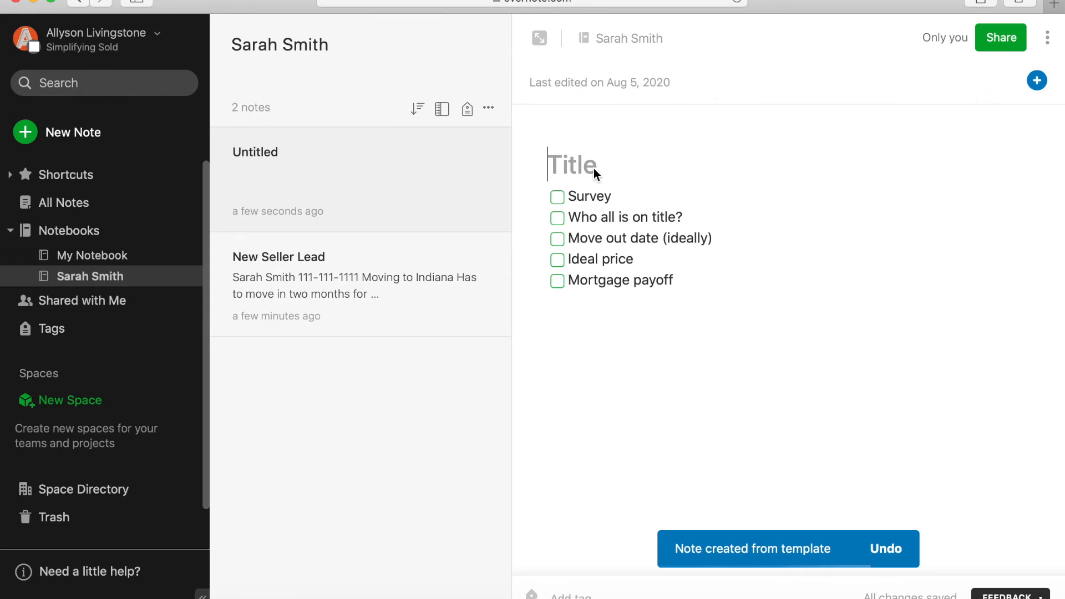
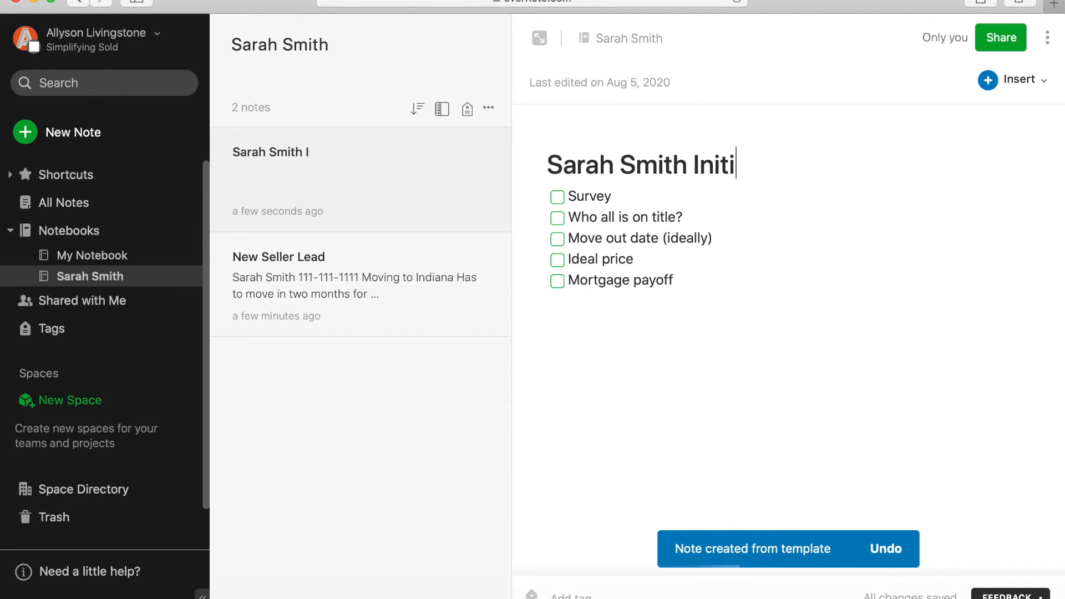
type("al Appointment Notes")
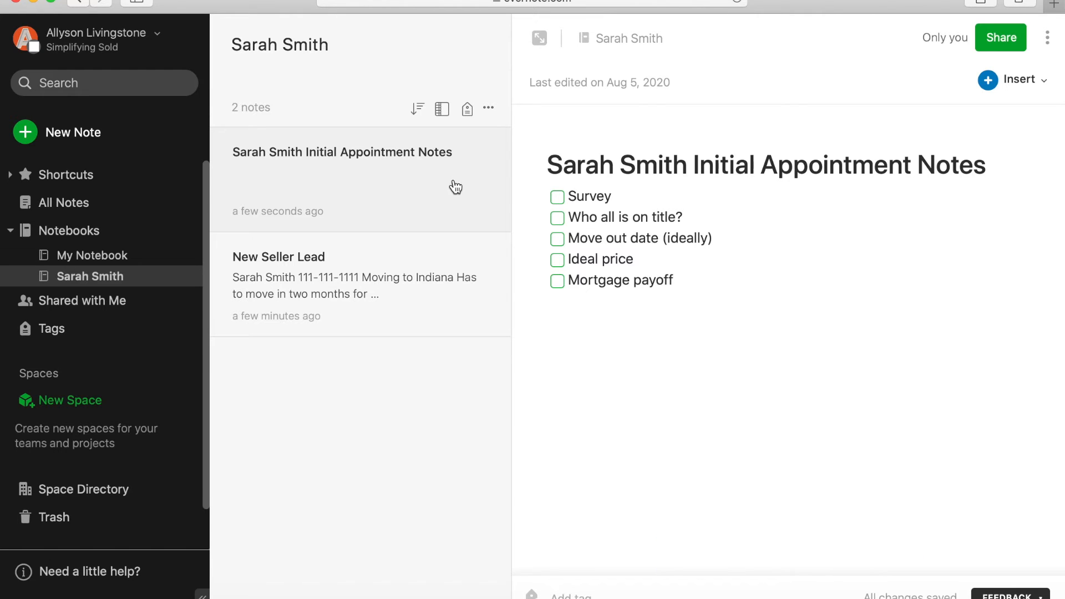
left_click(557, 197)
left_click(558, 218)
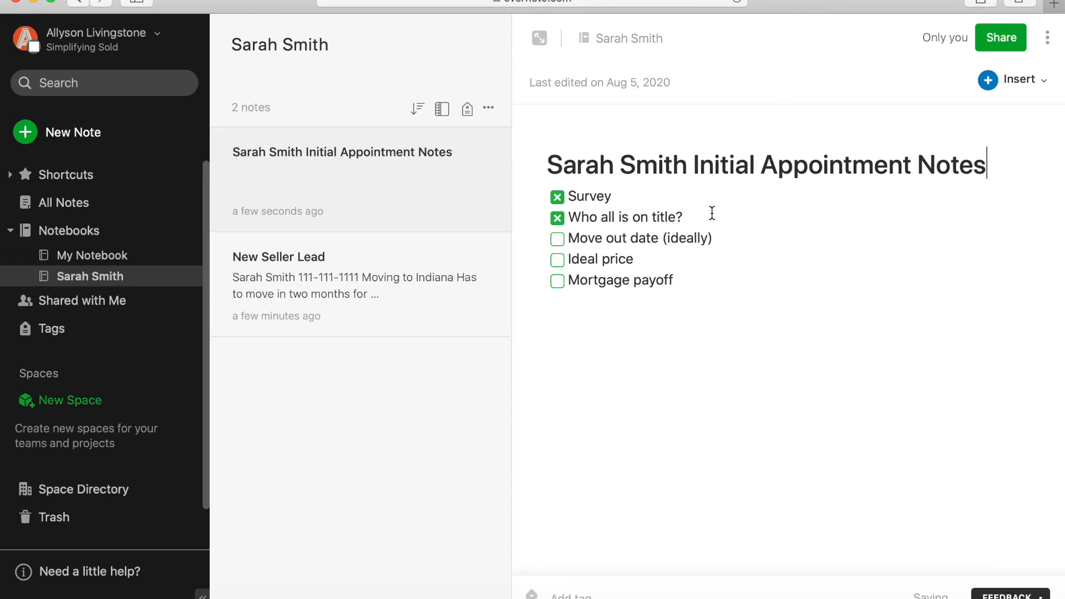
left_click(710, 213)
type("- Just Sarah")
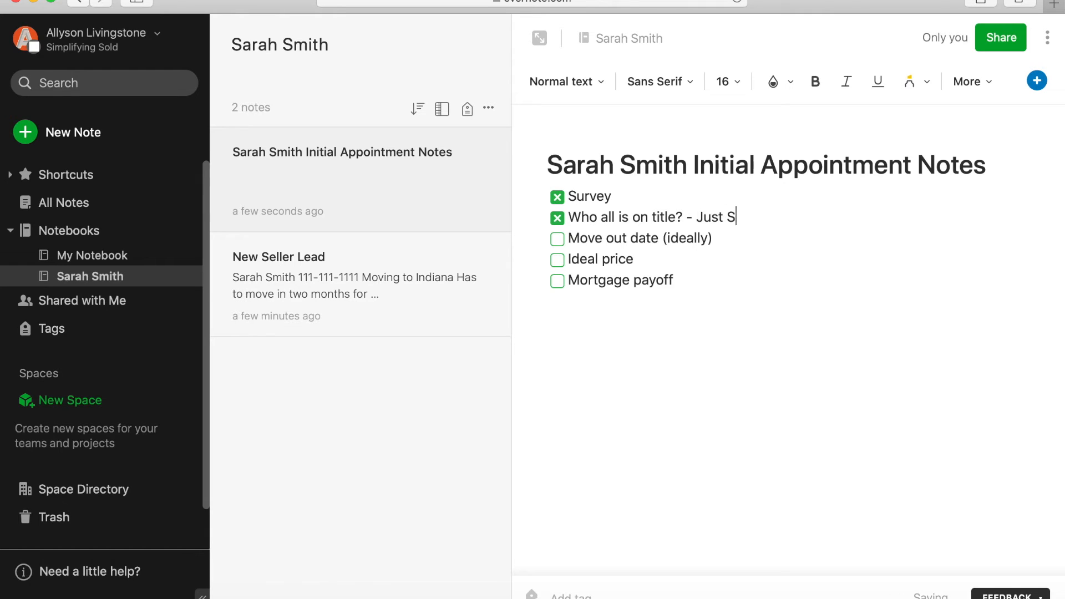
left_click(691, 204)
type("- No survey")
- Tick the move-out date item and note 'October 1st' after it
left_click(557, 239)
left_click(774, 244)
type("- October 1st etc")
key("BackSpace")
key("BackSpace")
key("BackSpace")
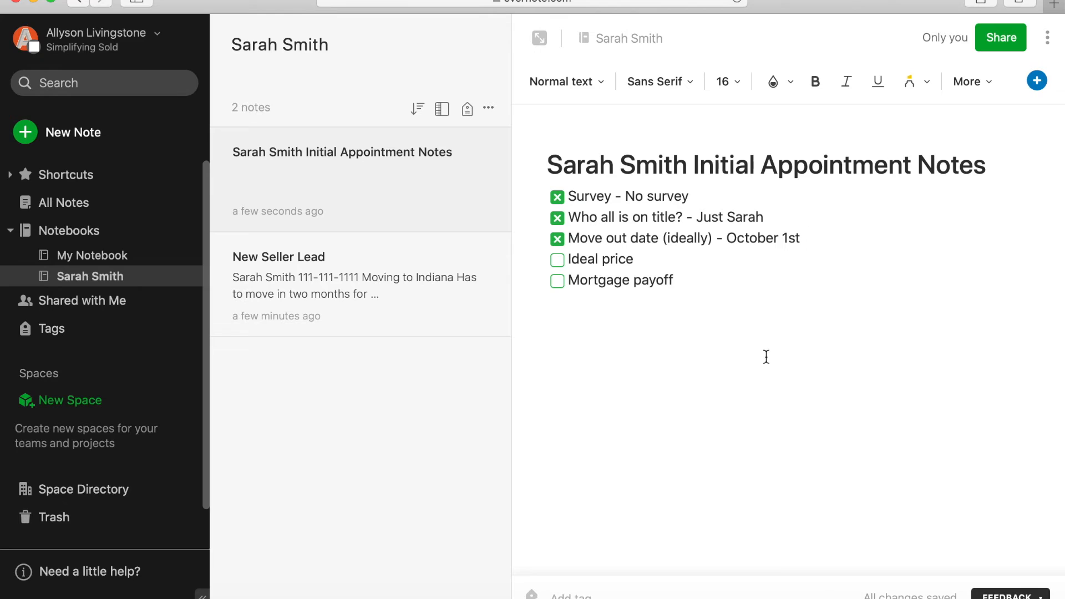
left_click(716, 275)
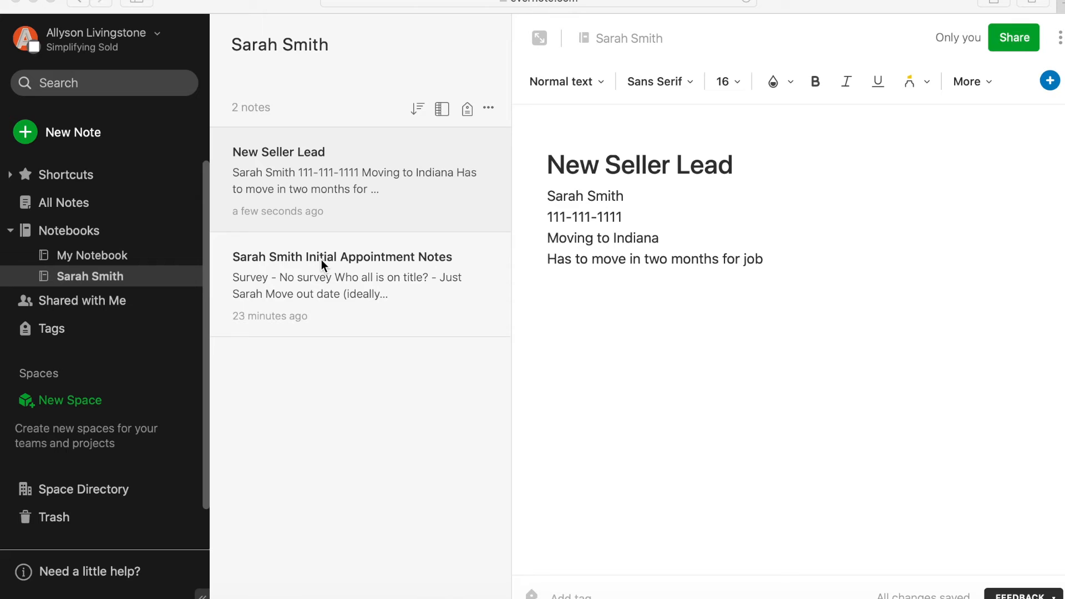
- Create another note in the client's notebook and title it 'Listing Agreement'
left_click(57, 133)
left_click(58, 135)
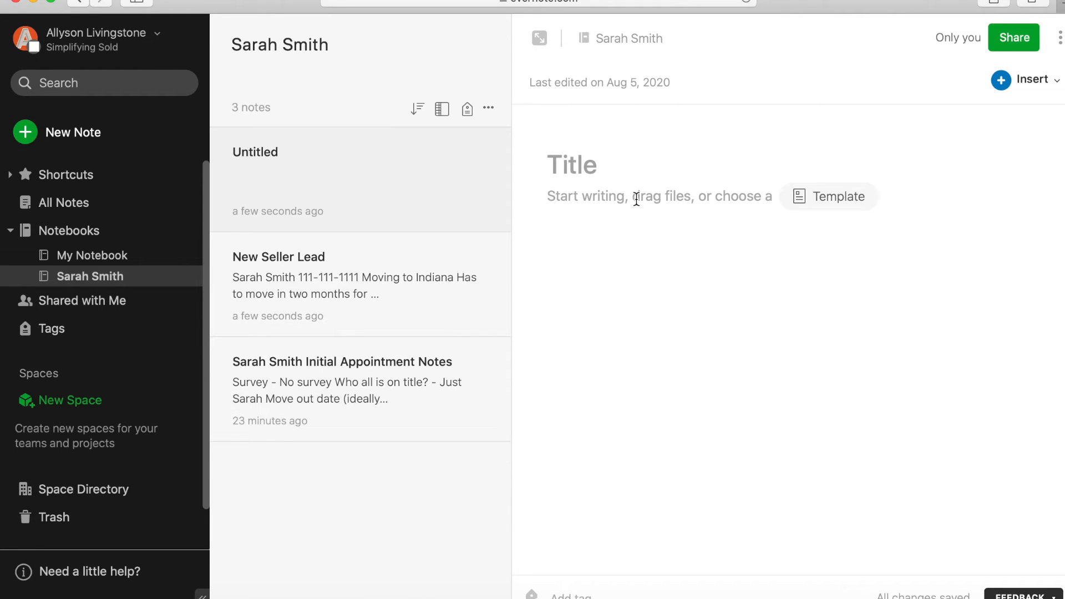
left_click(597, 164)
type("Listing Agreement")
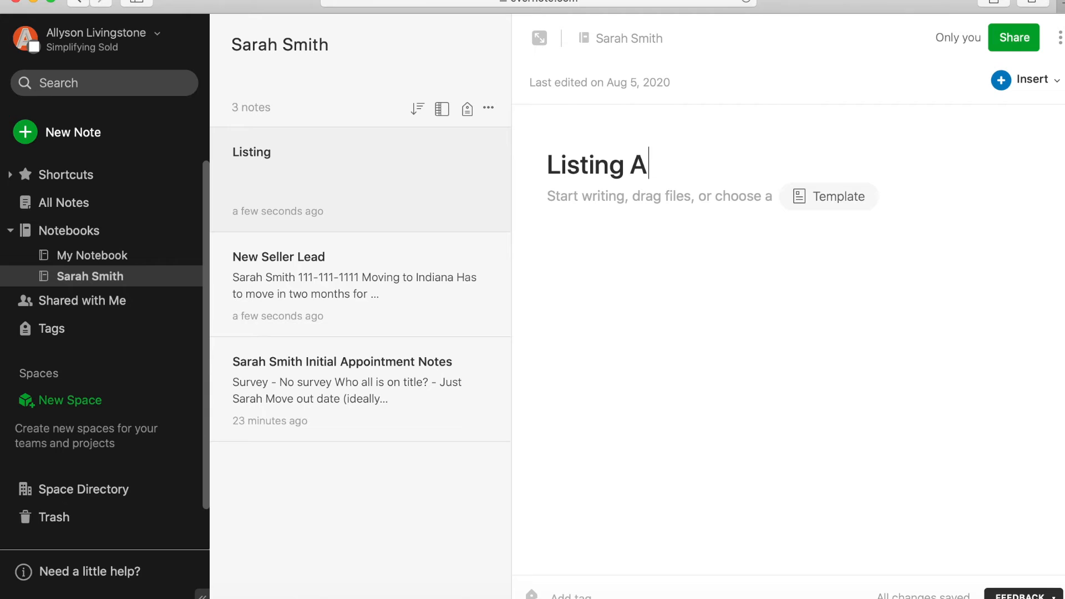
left_click(570, 191)
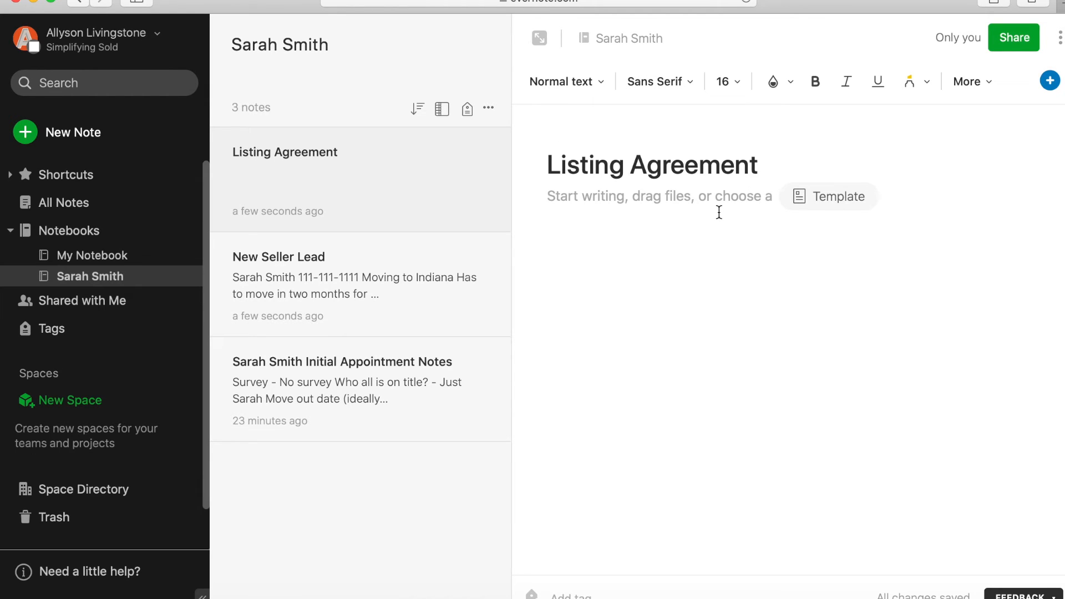
left_click(1049, 84)
- Attach Example.docx to the Listing Agreement note and start another new note in the client's notebook
left_click(1015, 203)
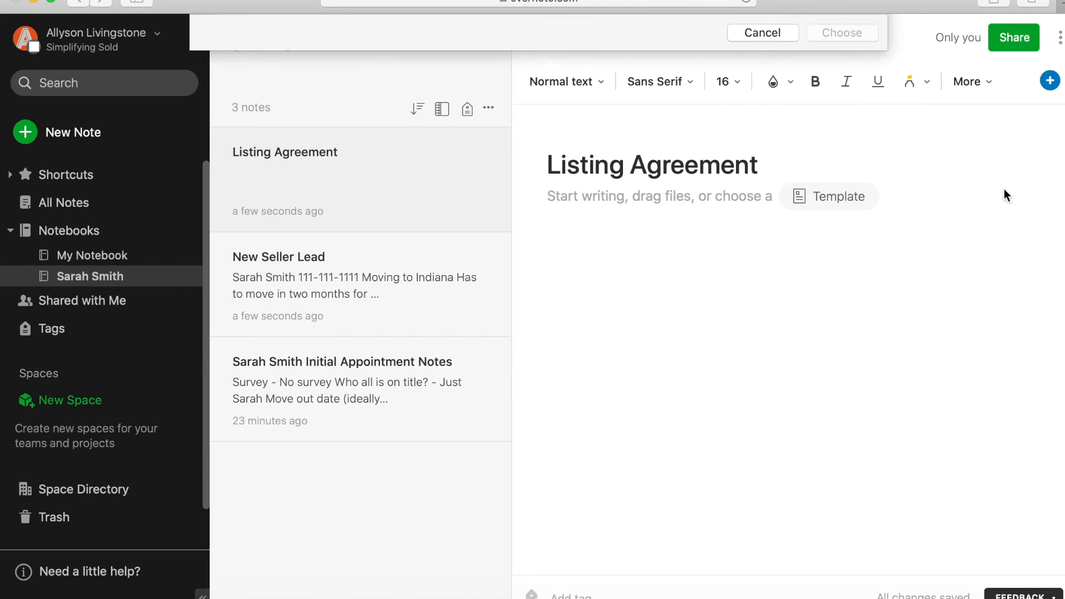
left_click(479, 82)
left_click(824, 341)
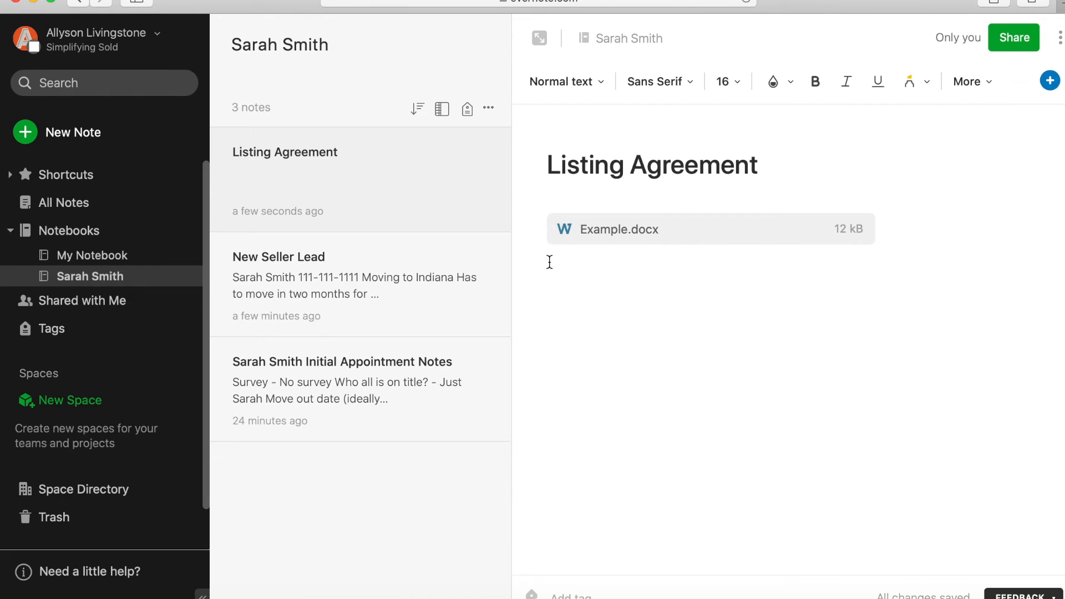
left_click(92, 138)
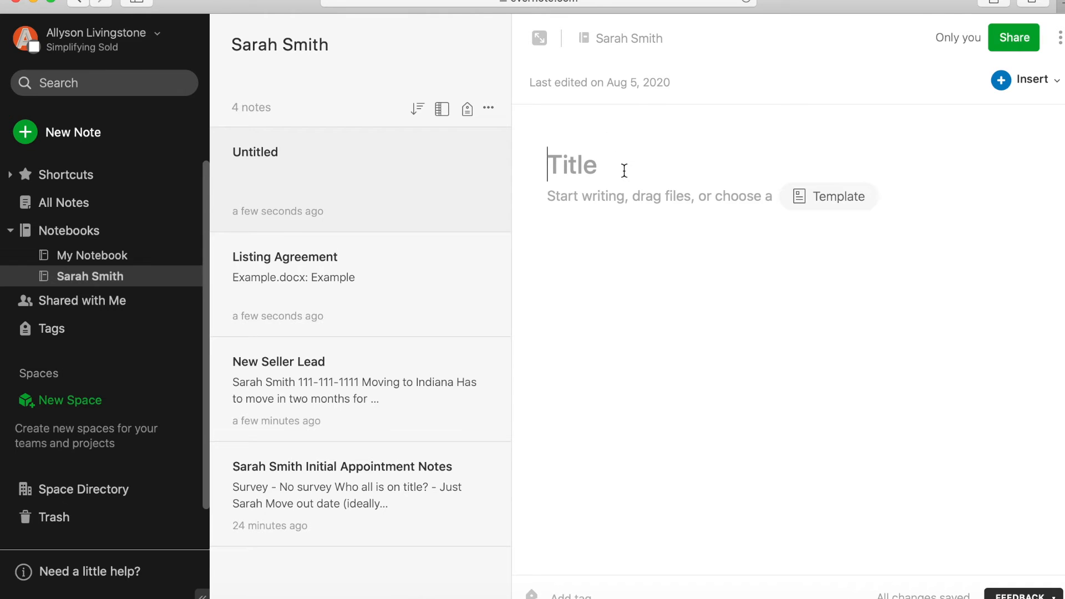
- Name the blank note 'Open House Leads' and place the cursor in its body
type("Open Ho")
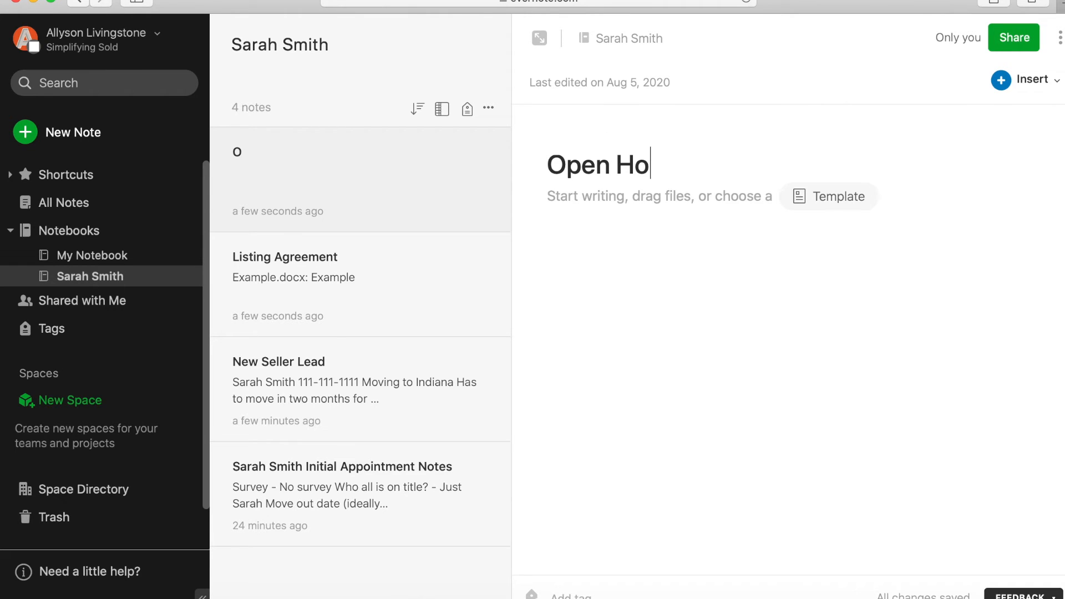
type("use Leads")
left_click(650, 200)
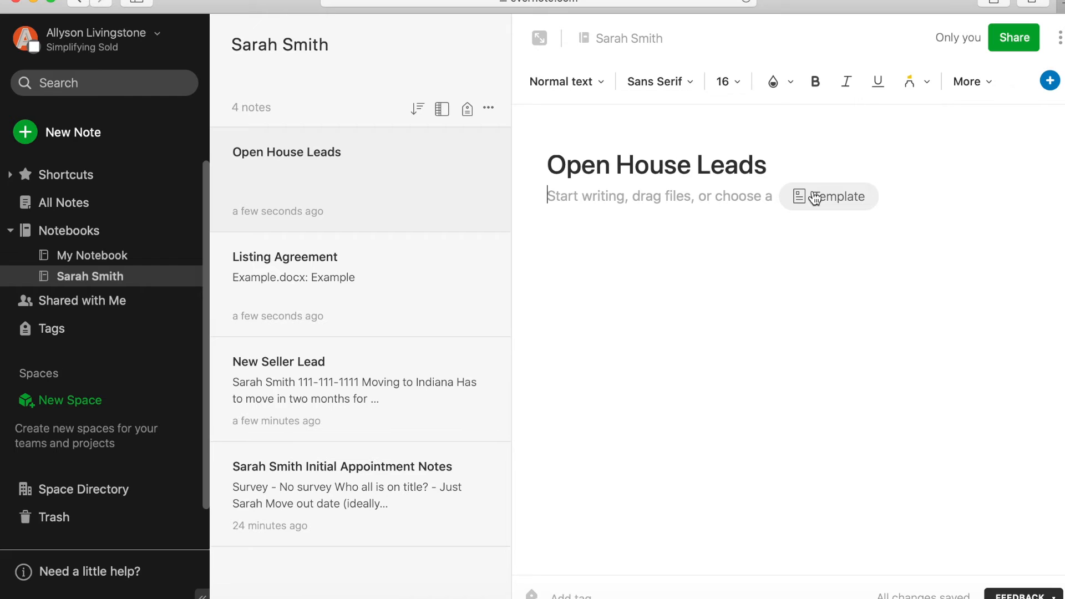
left_click(1048, 81)
- Insert a table and expand it to four columns and eight rows
left_click(1002, 137)
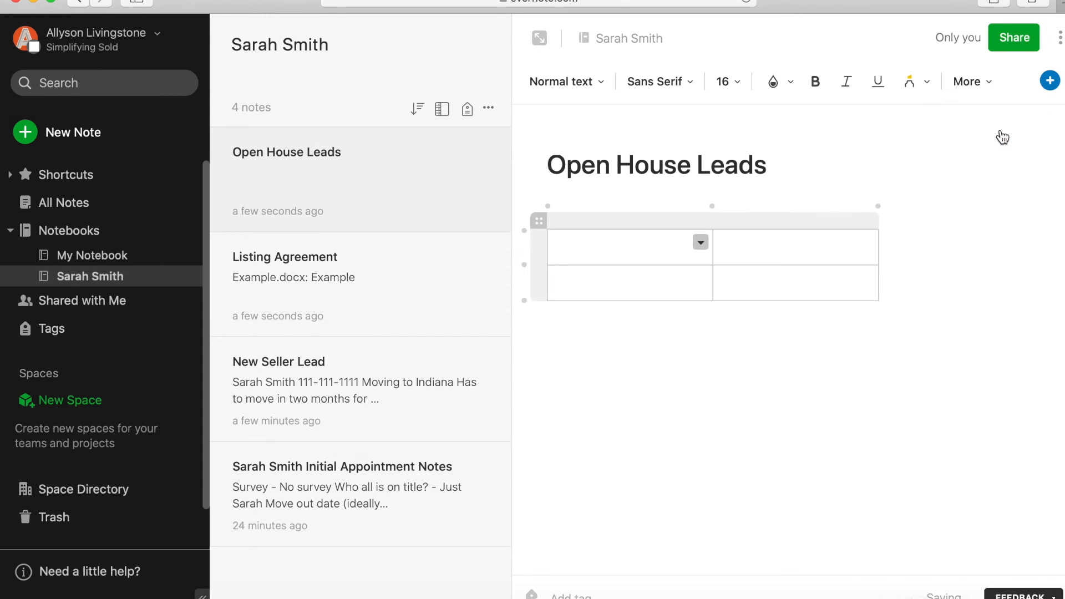
left_click(878, 208)
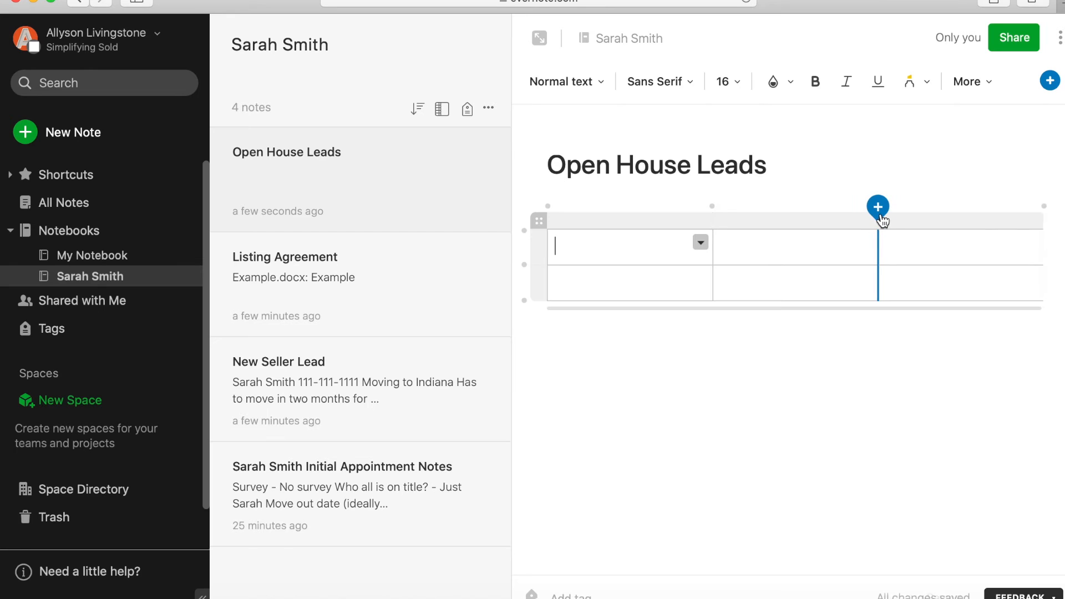
left_click(878, 208)
left_click(524, 301)
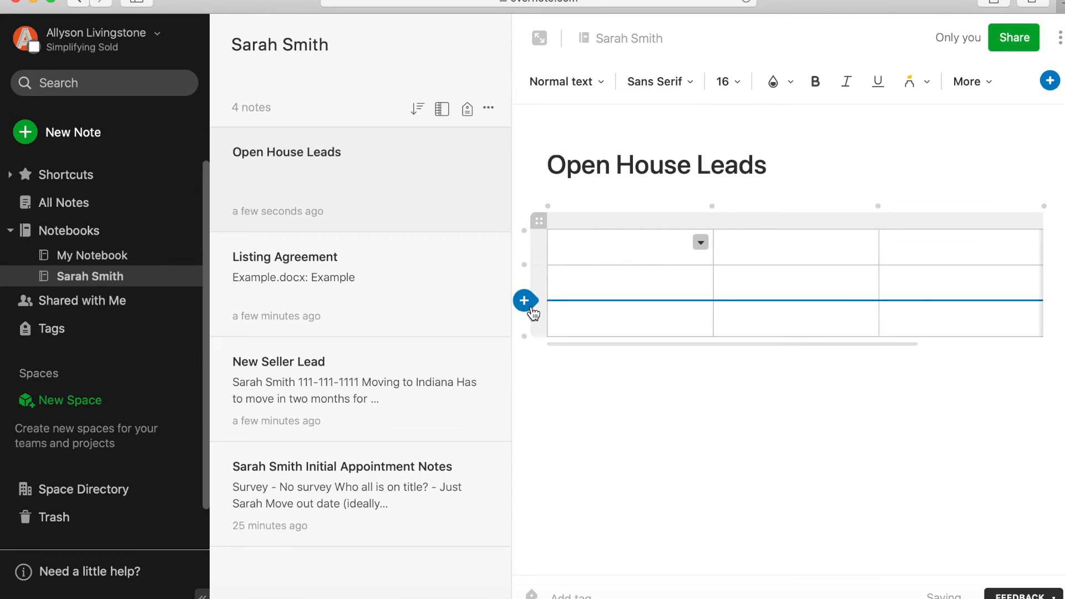
left_click(524, 336)
left_click(524, 372)
left_click(524, 409)
left_click(524, 444)
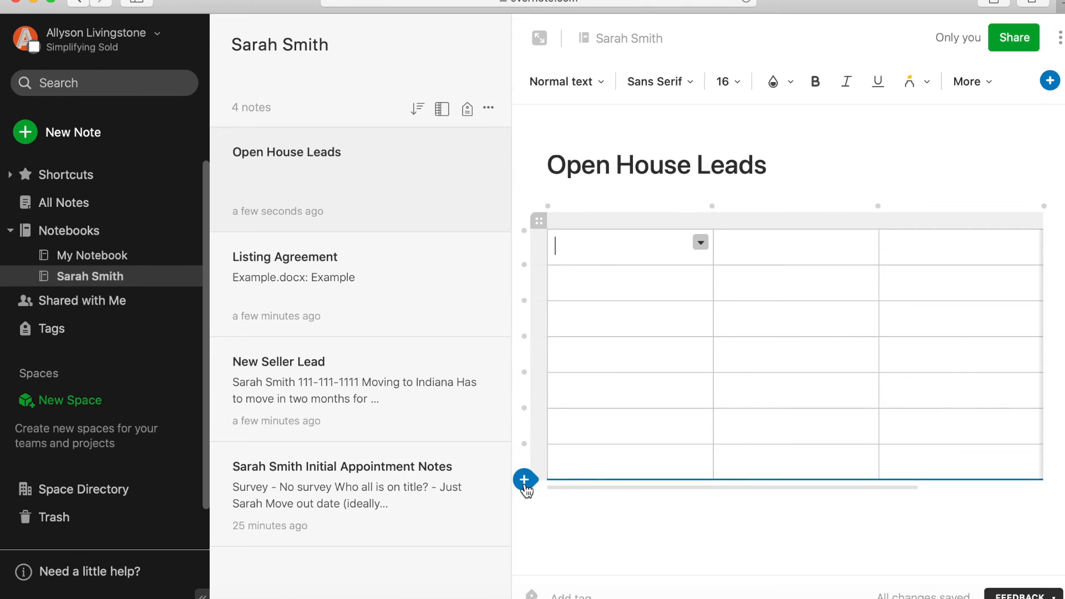
left_click(524, 479)
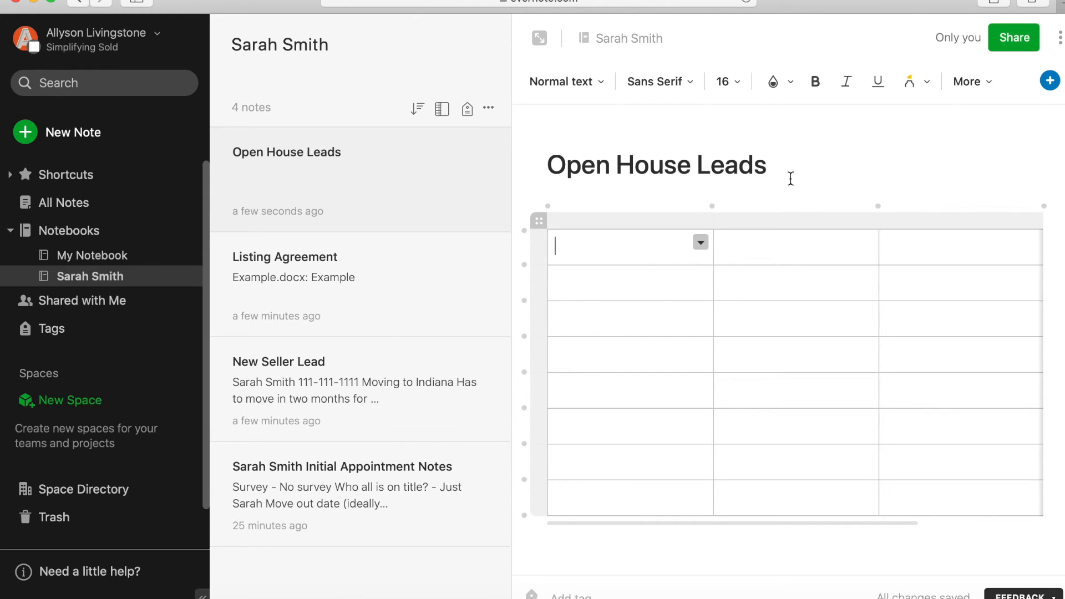
- Fill the header row with Name, Phone Number, Email and Feedback
type("Name")
left_click(802, 233)
type("Phone Number")
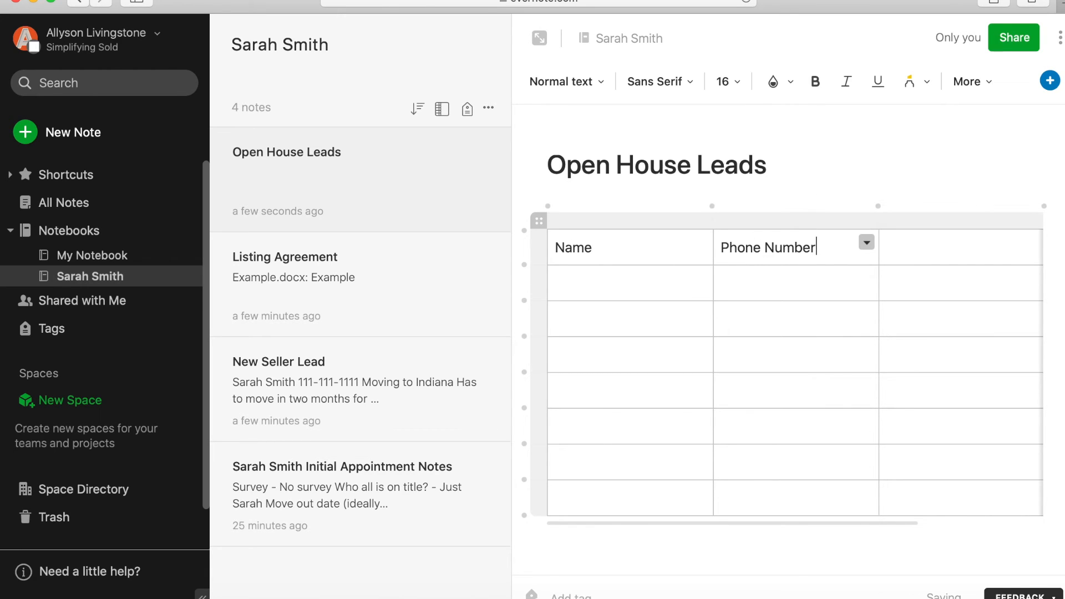
key("Tab")
type("Email")
key("Tab")
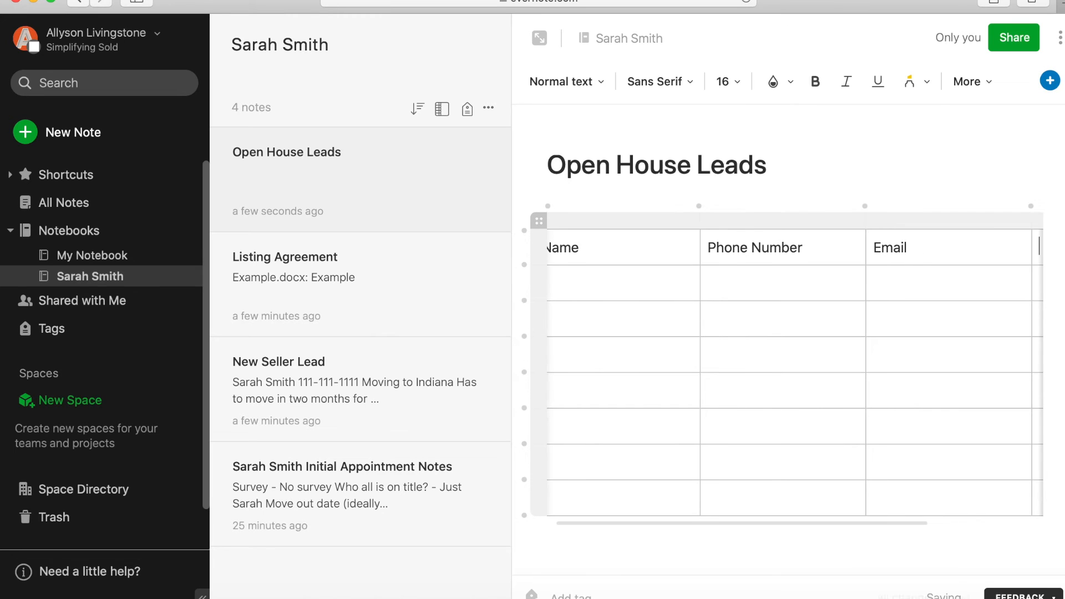
type("Feedback")
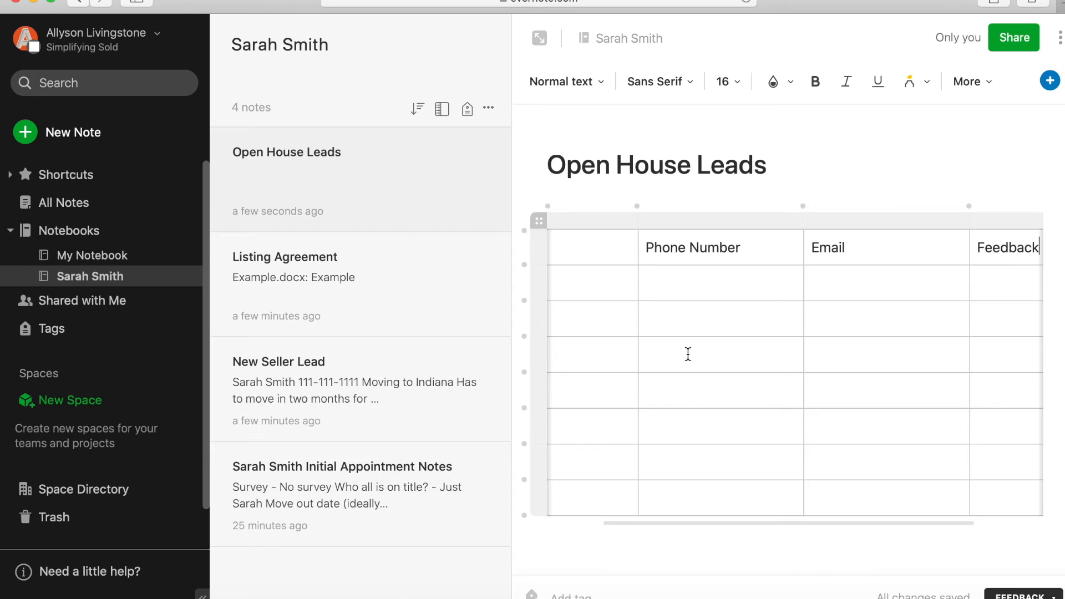
scroll(688, 355, "left", 3)
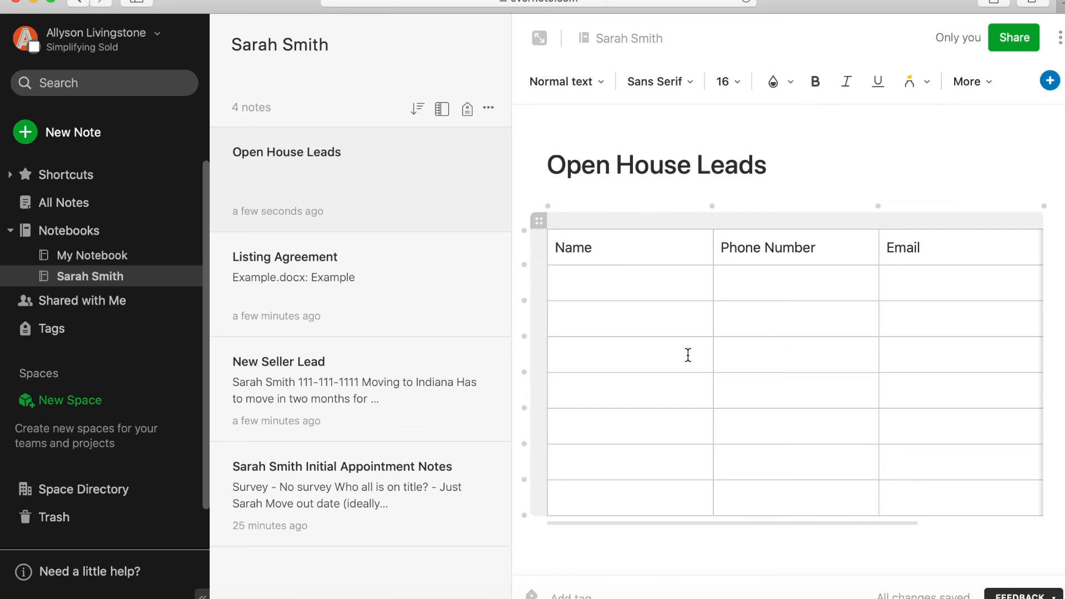
left_click(628, 293)
- Save the note as a template named 'Open House Leads Template'
left_click(1055, 39)
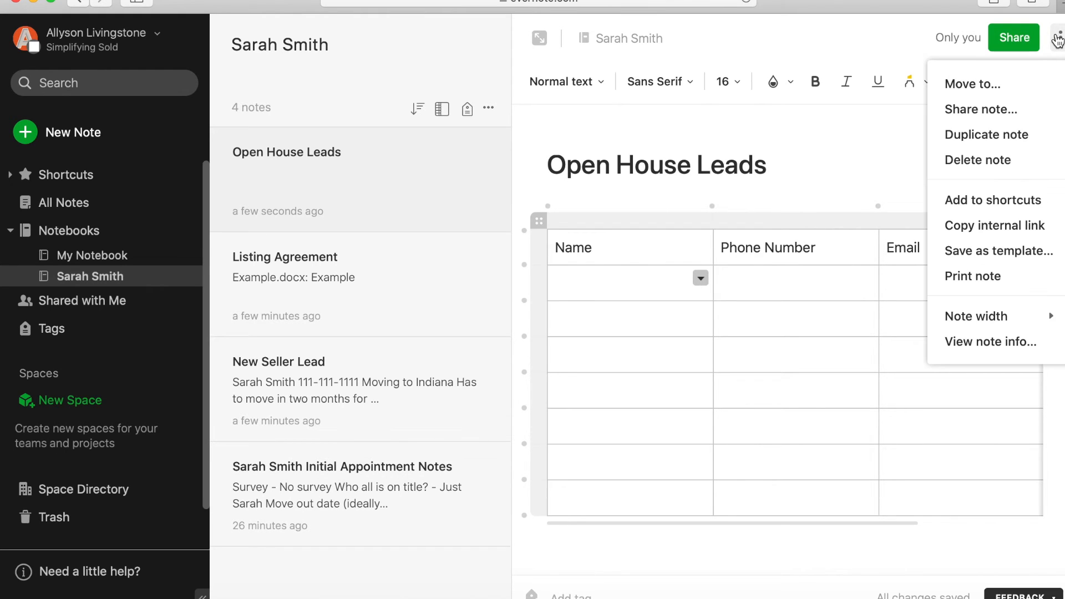
left_click(999, 250)
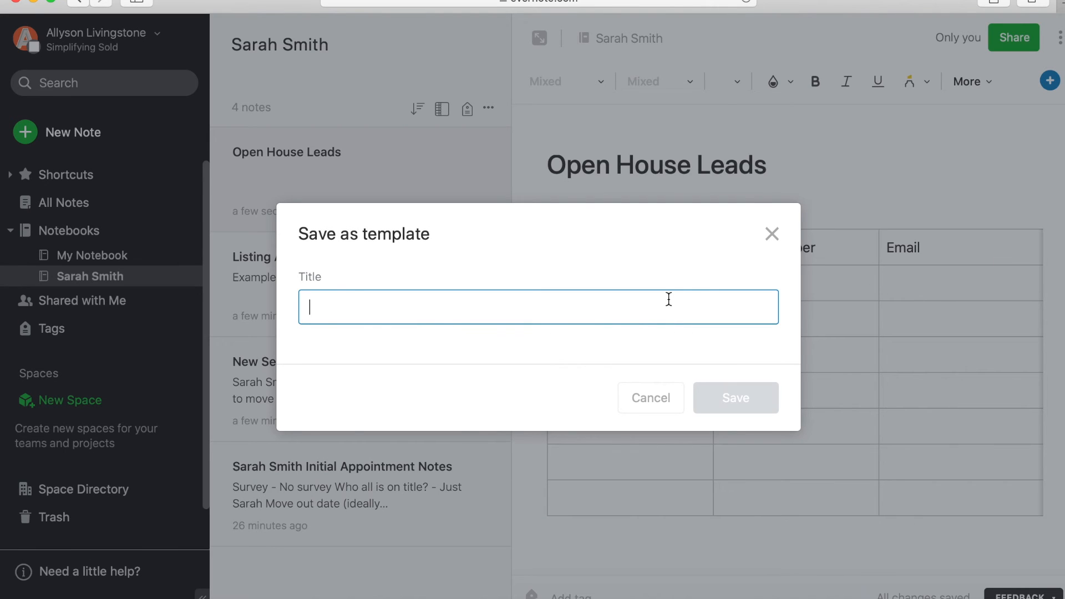
type("Open House L")
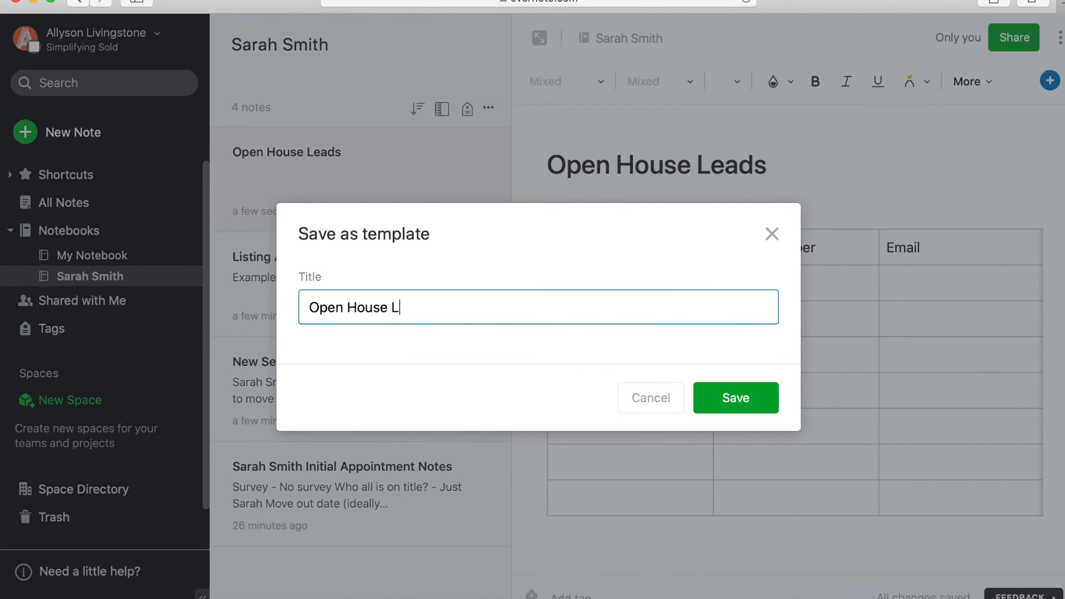
type("eads Template")
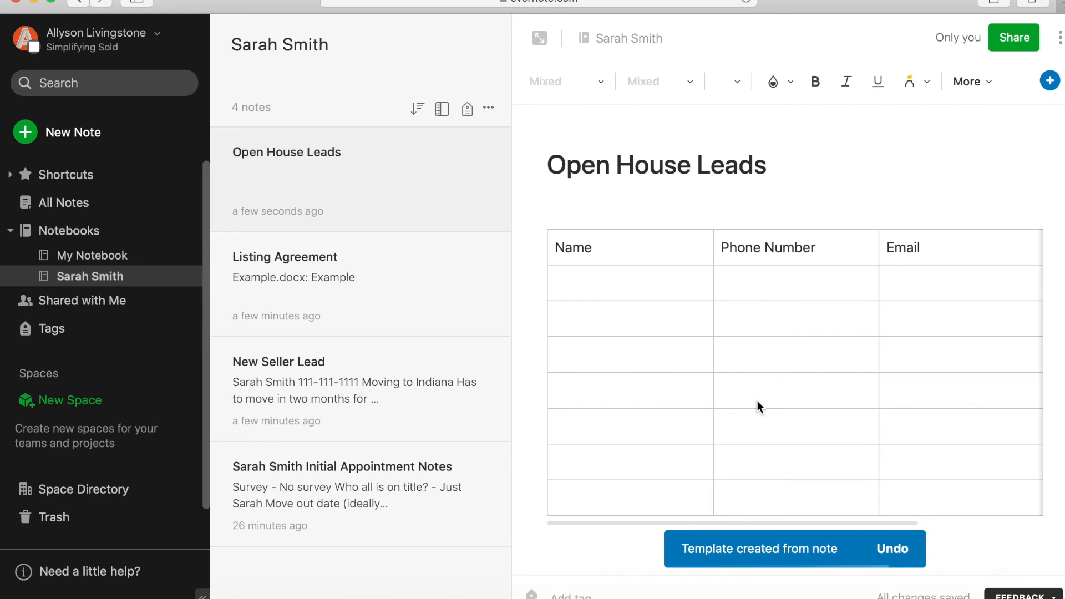
left_click(615, 260)
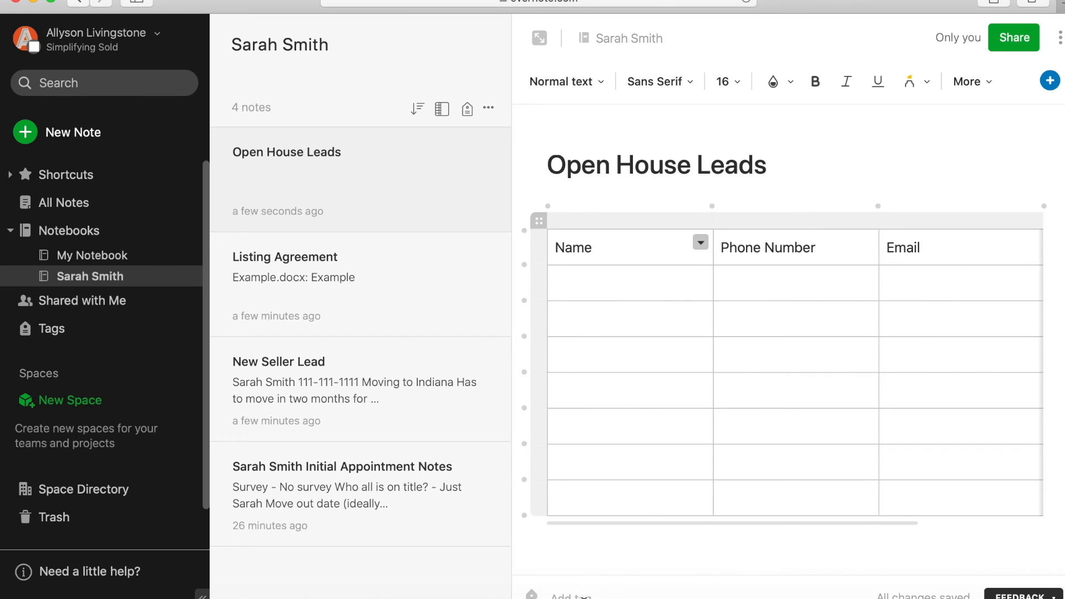
- Add the tag 'Open House Leads' to the note
left_click(571, 596)
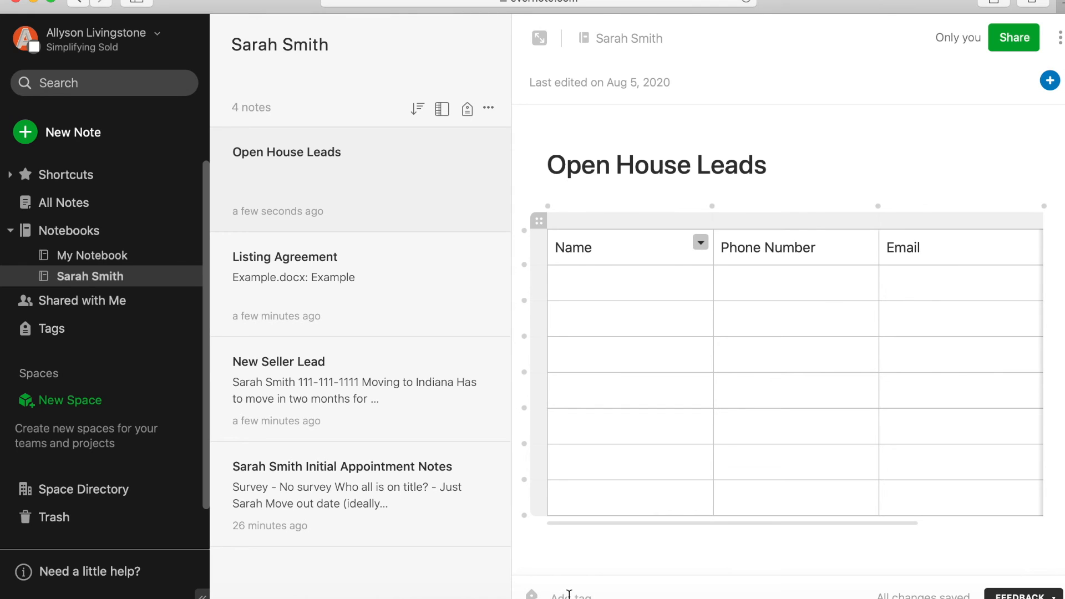
type("Open House Leads")
key("Return")
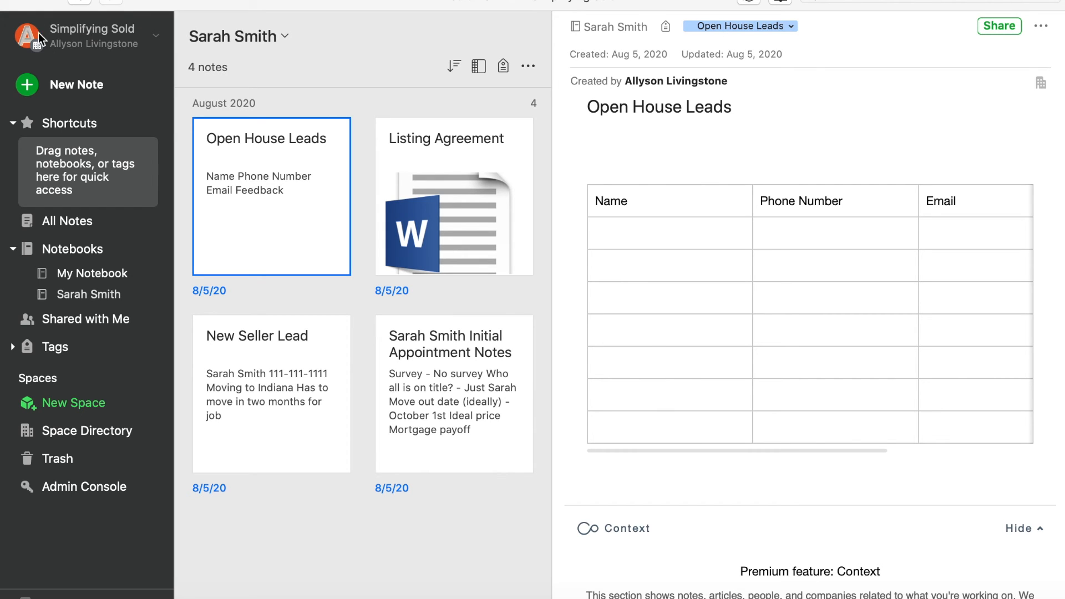
- Copy the Evernote import e-mail address from account settings, skip Spaces, and bring up Gmail
left_click(115, 41)
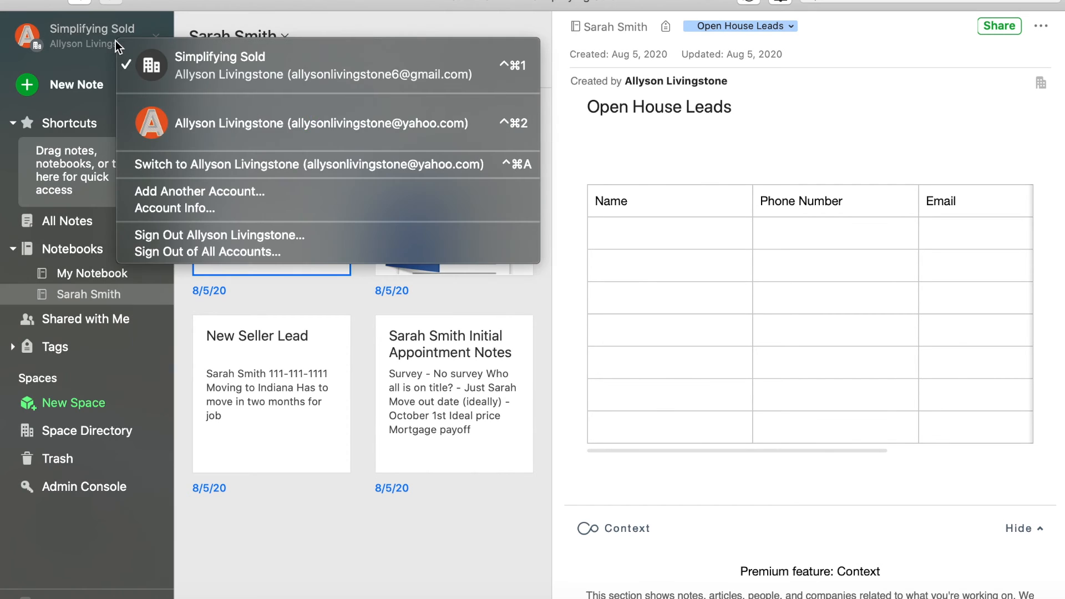
left_click(160, 208)
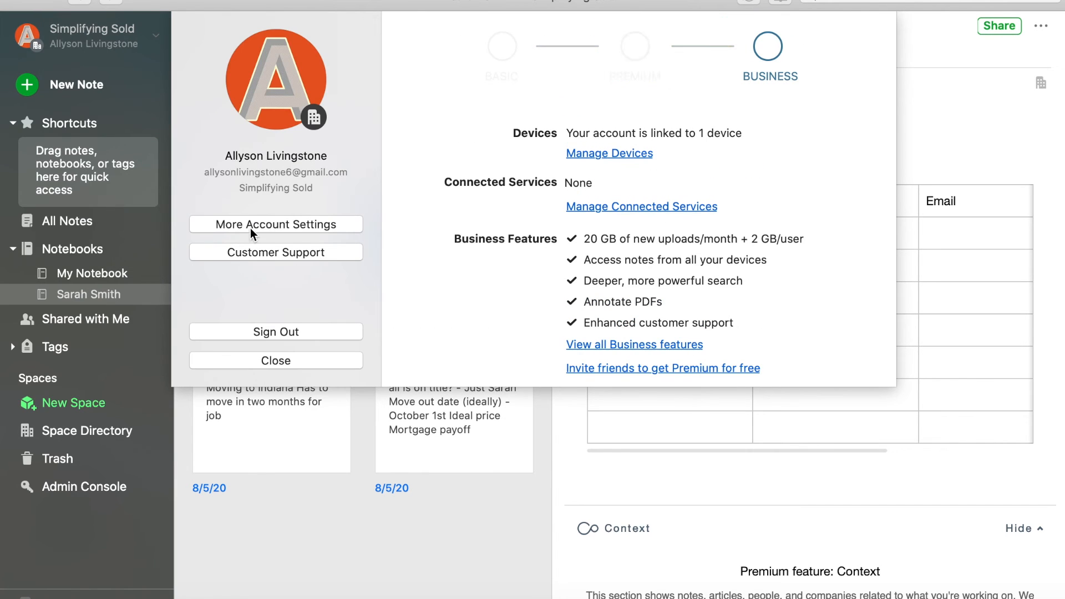
left_click(250, 225)
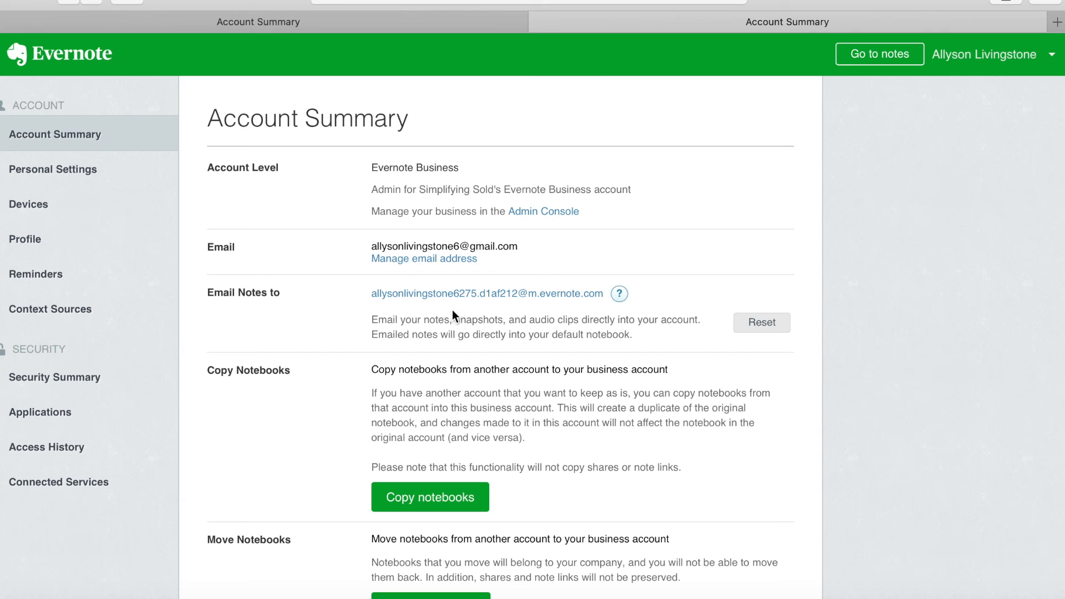
left_click_drag(368, 291, 609, 289)
key("super+c")
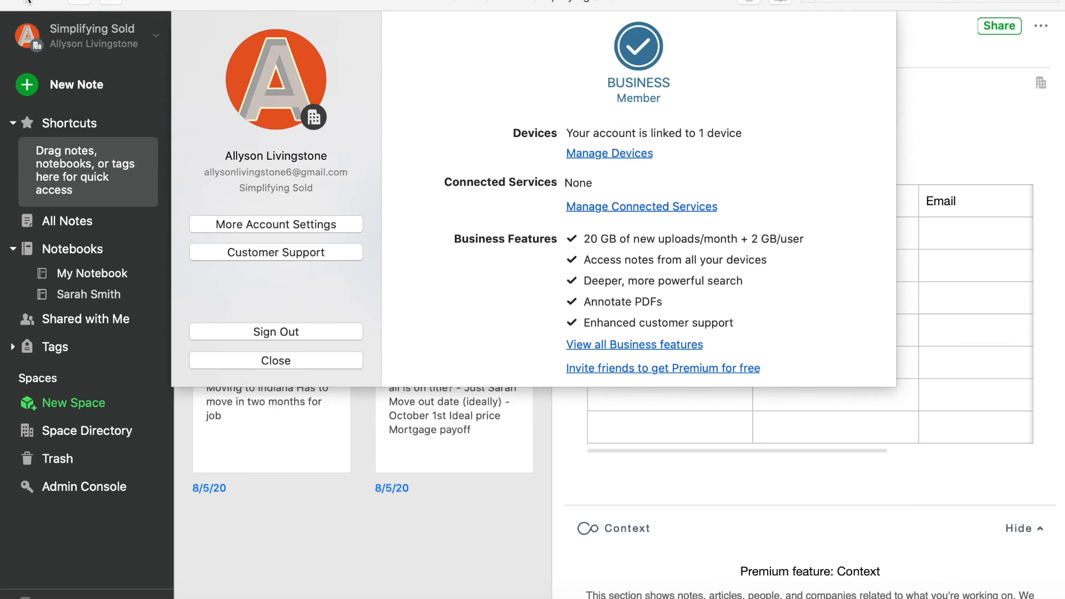
left_click(306, 360)
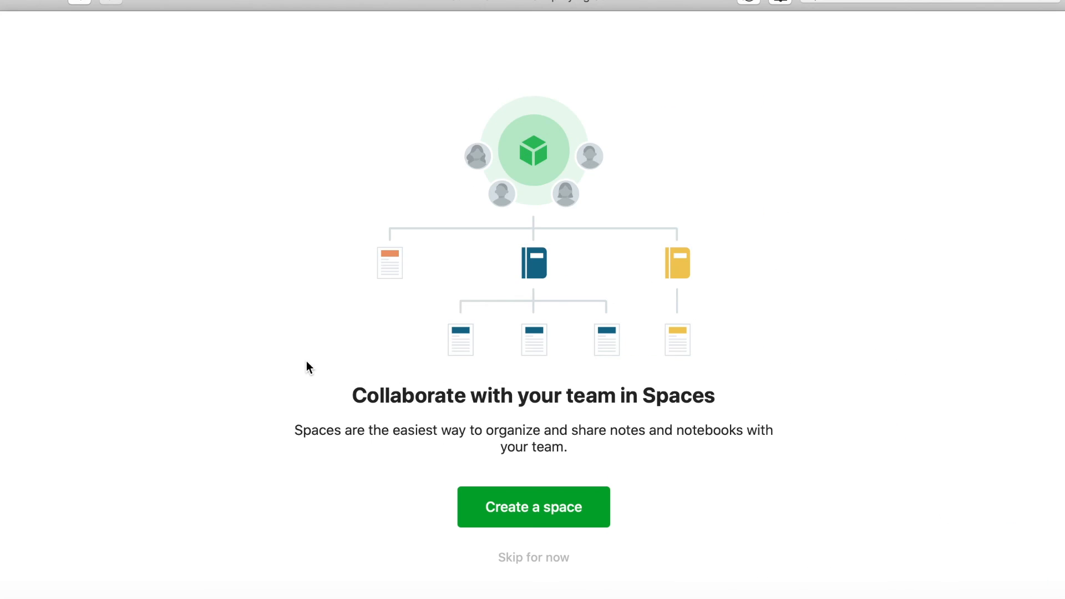
left_click(517, 557)
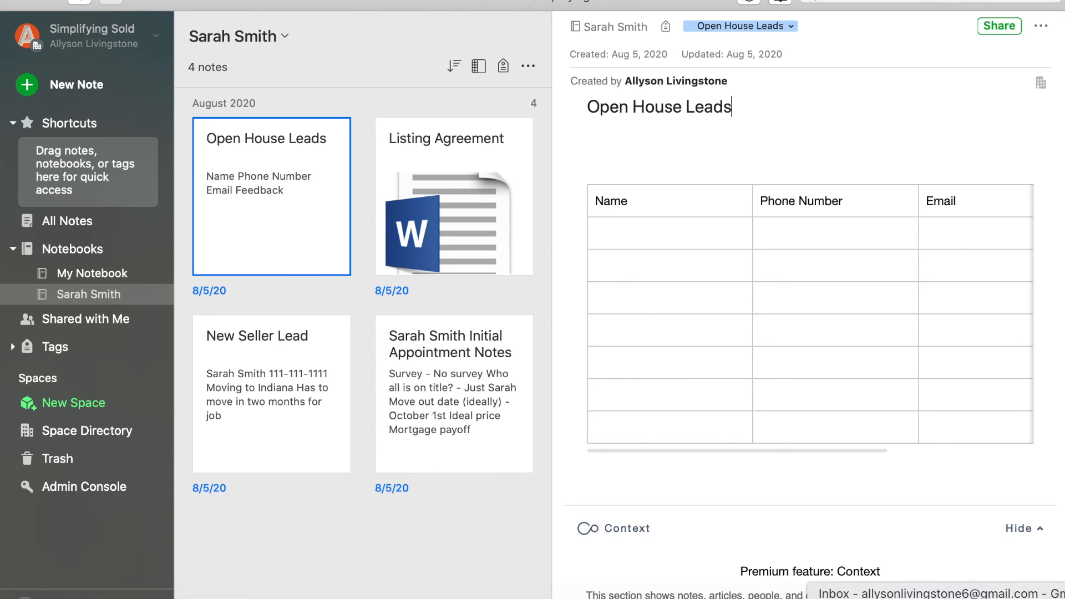
left_click(993, 598)
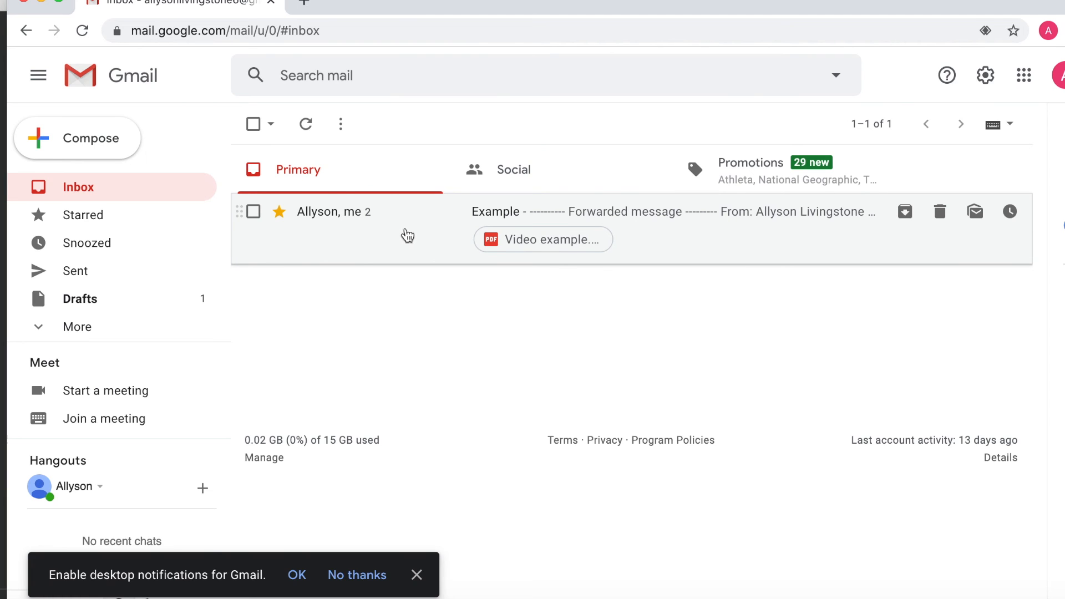
- Forward the Example email with Video example.pdf to the Evernote import address, then close Gmail
left_click(405, 234)
left_click(405, 236)
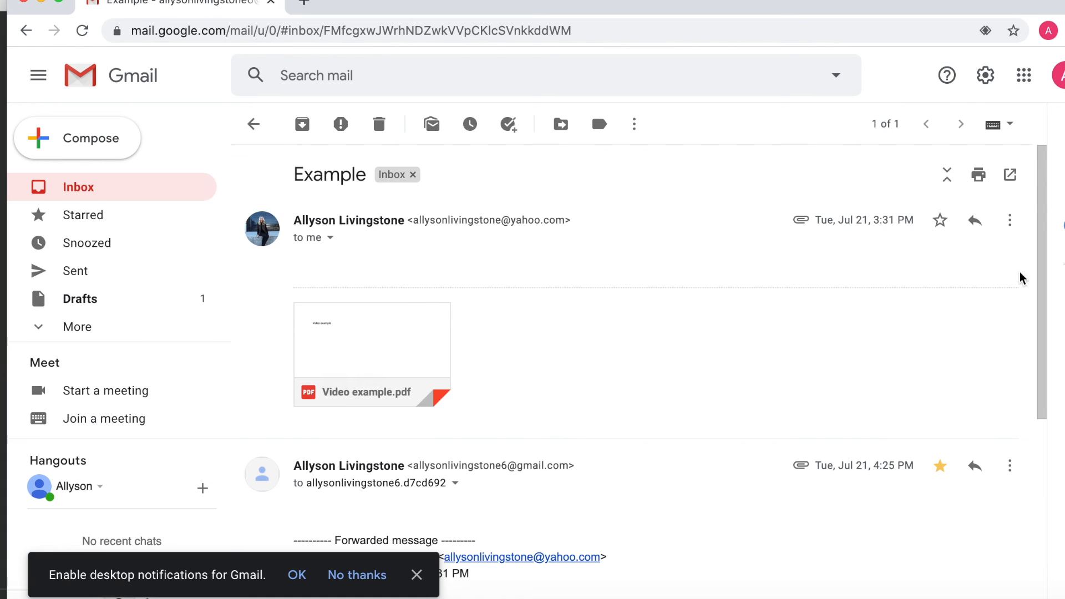
left_click(1010, 221)
left_click(964, 278)
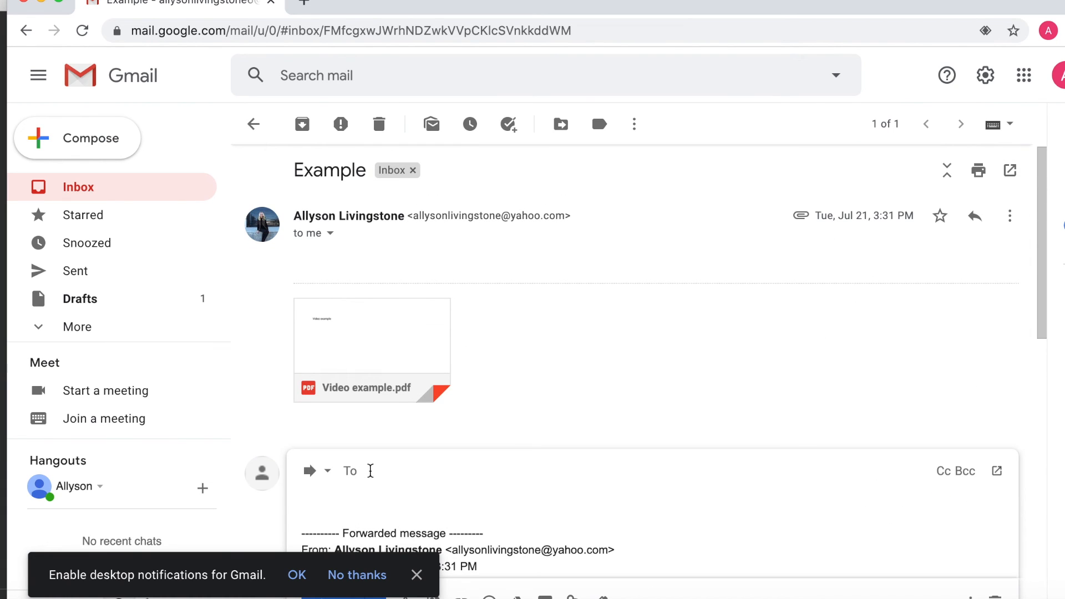
key("super+v")
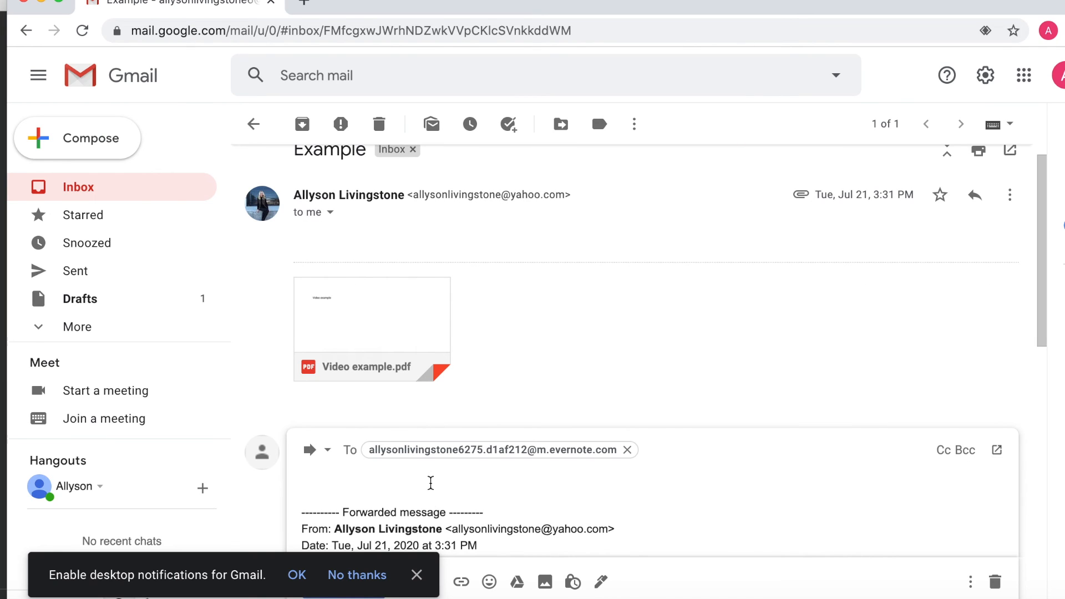
scroll(430, 516, "down", 2)
left_click(416, 574)
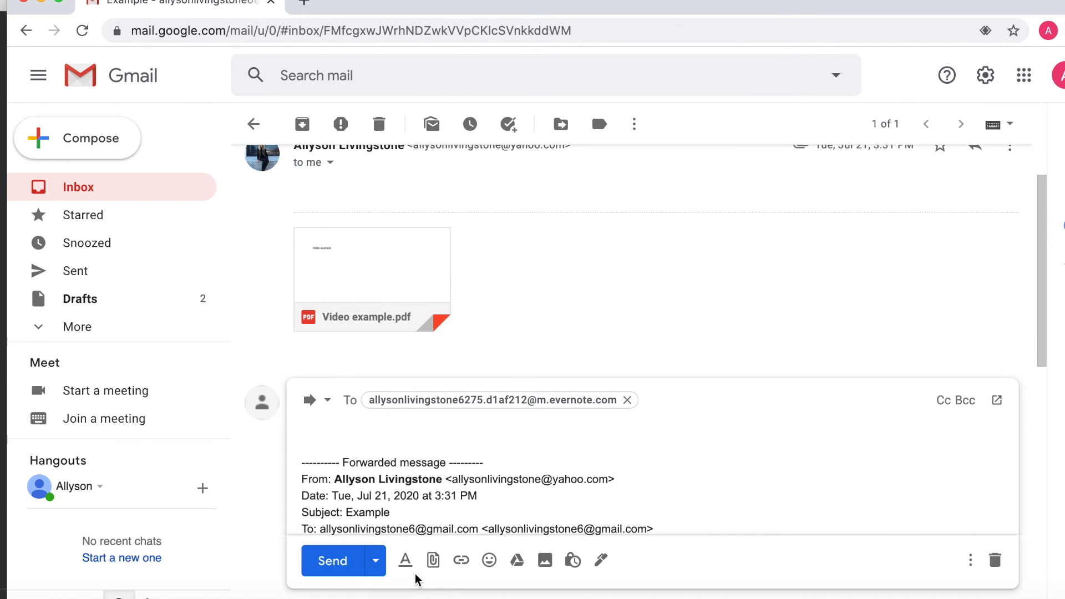
left_click(333, 562)
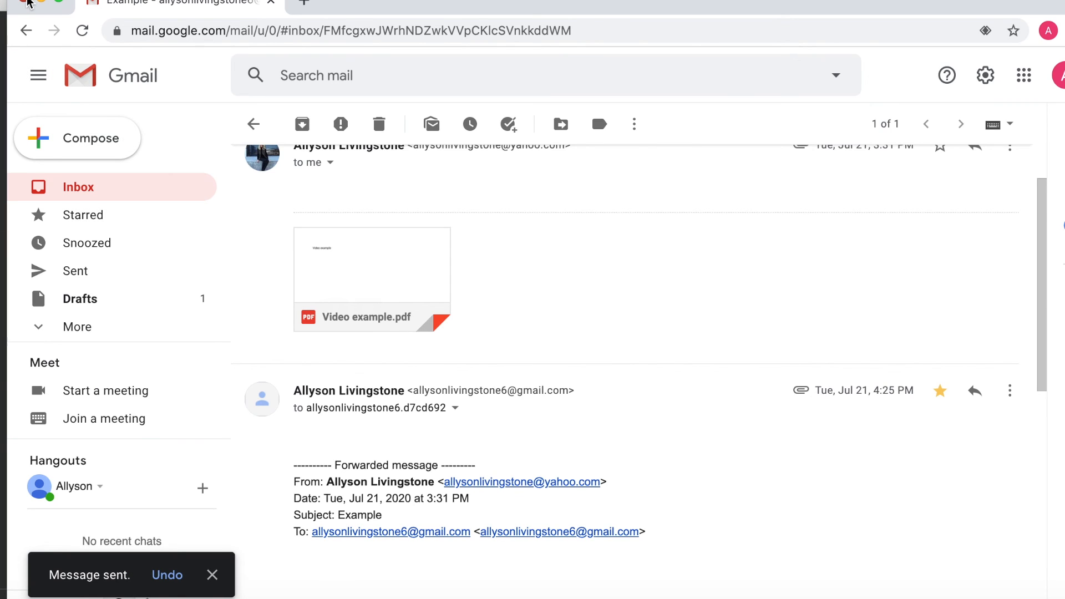
left_click(26, 2)
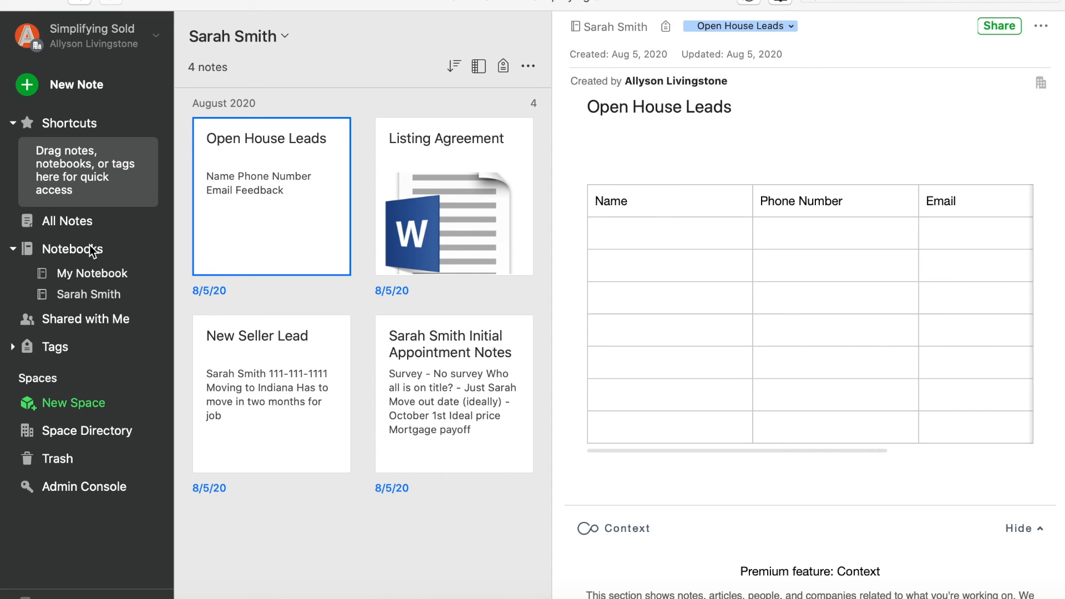
- Sync All Notes and move the Fwd: Example note into the client's notebook
left_click(70, 221)
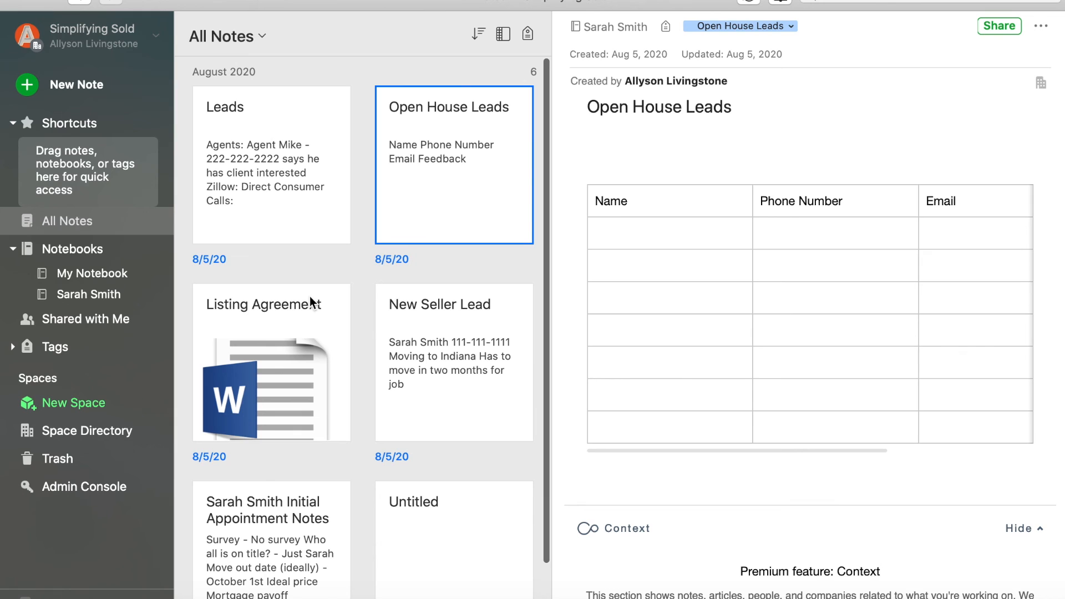
left_click(747, 2)
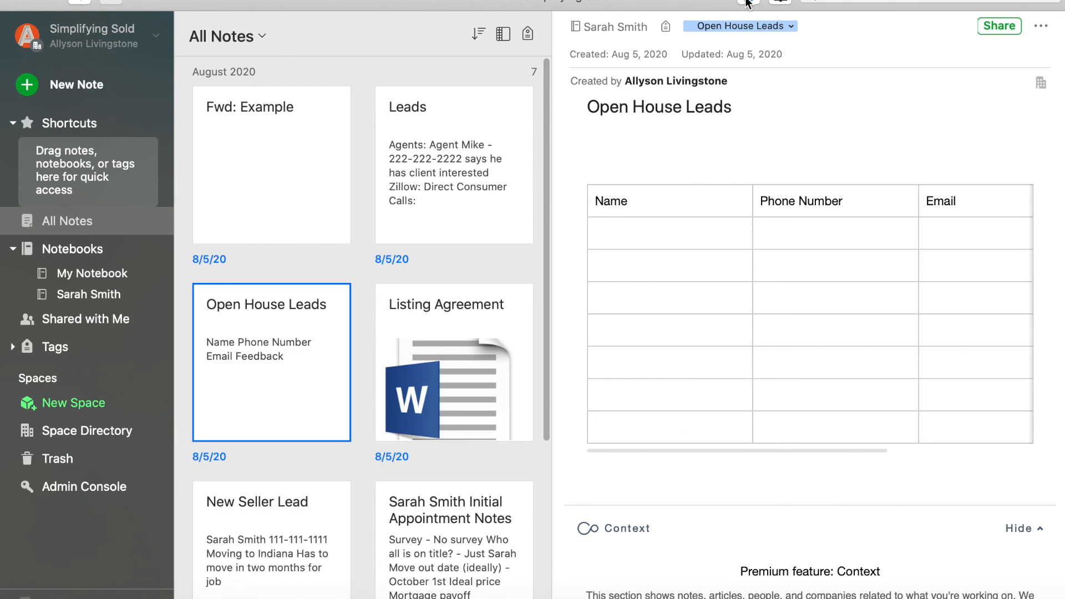
left_click(294, 131)
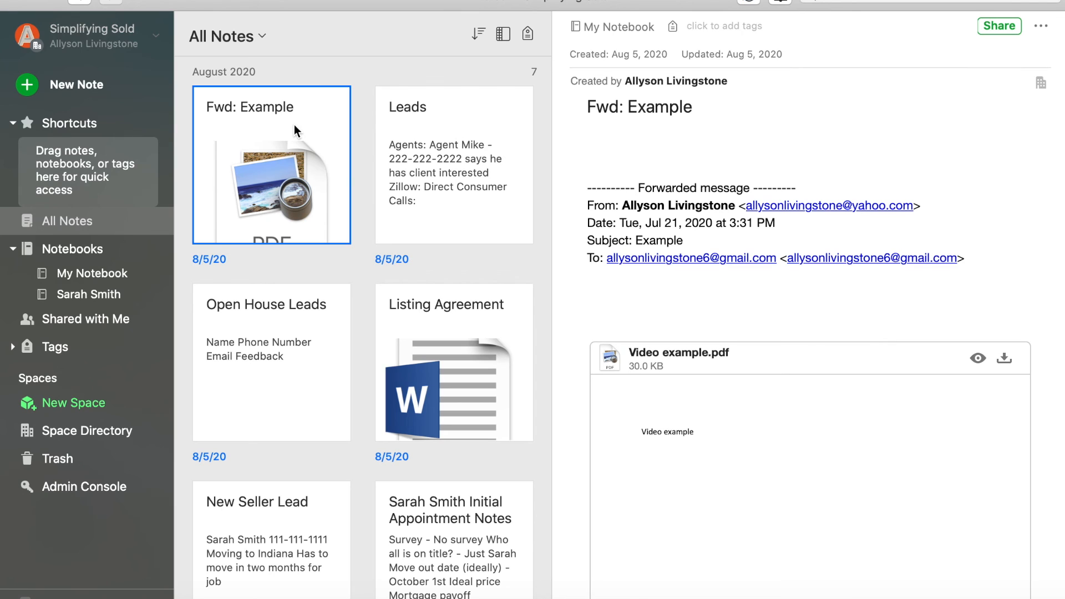
scroll(750, 419, "down", 5)
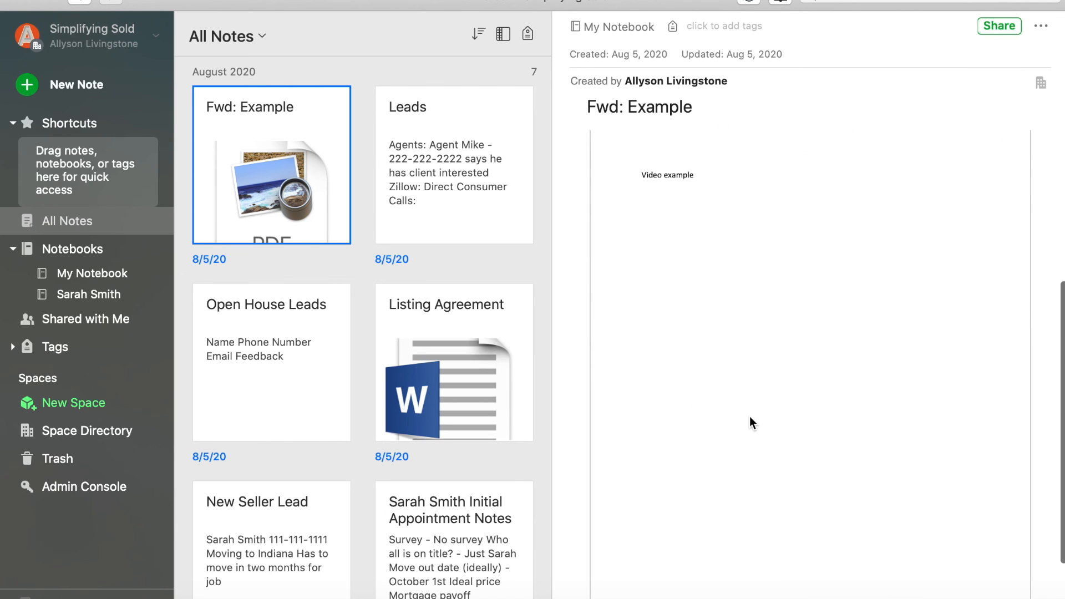
left_click(1041, 28)
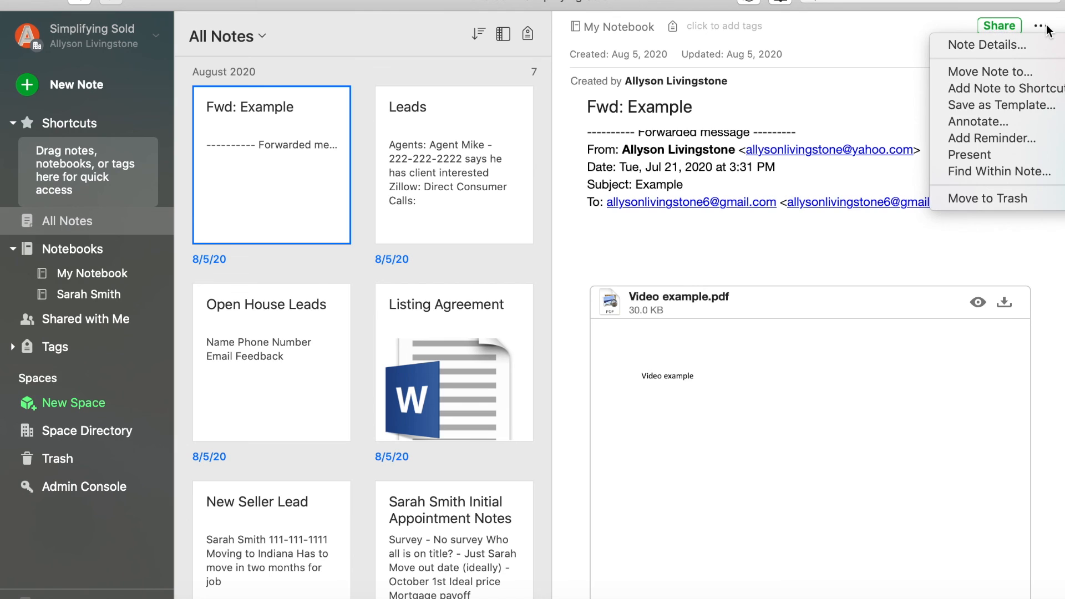
left_click(1037, 73)
left_click(464, 150)
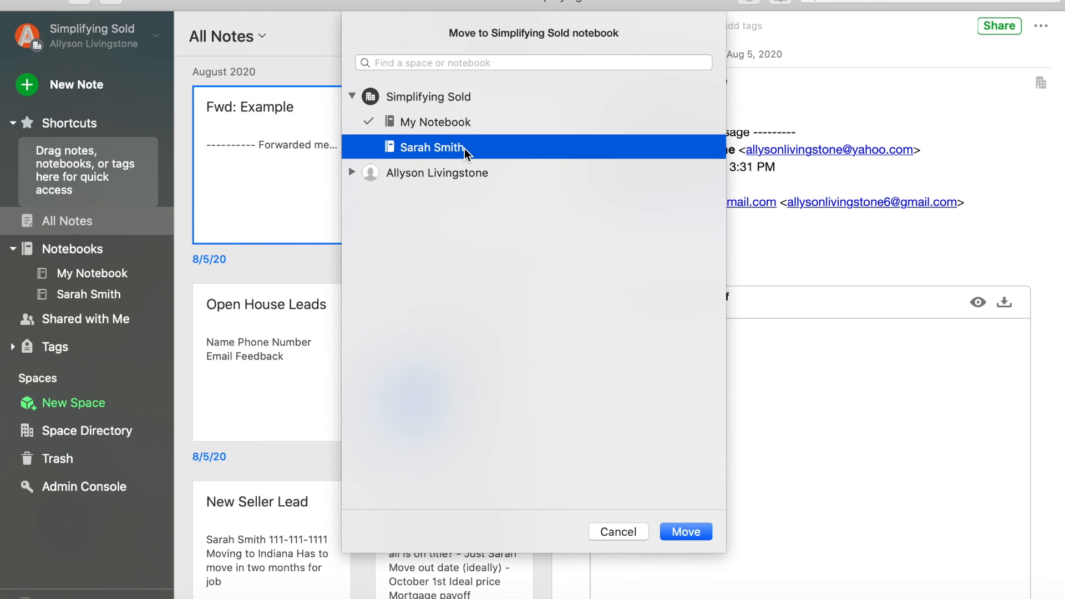
left_click(683, 532)
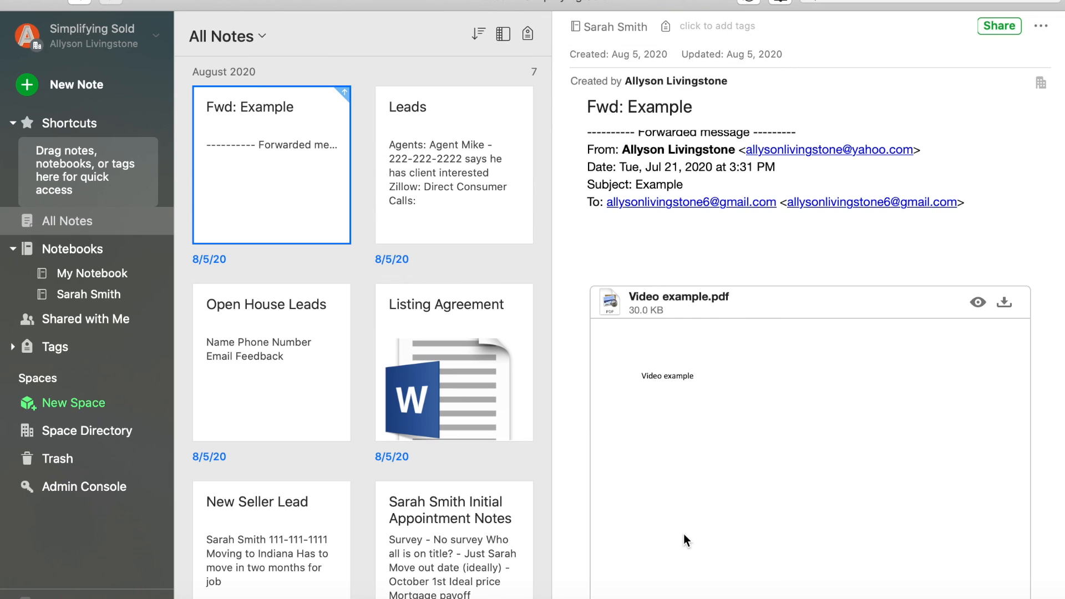
left_click(88, 300)
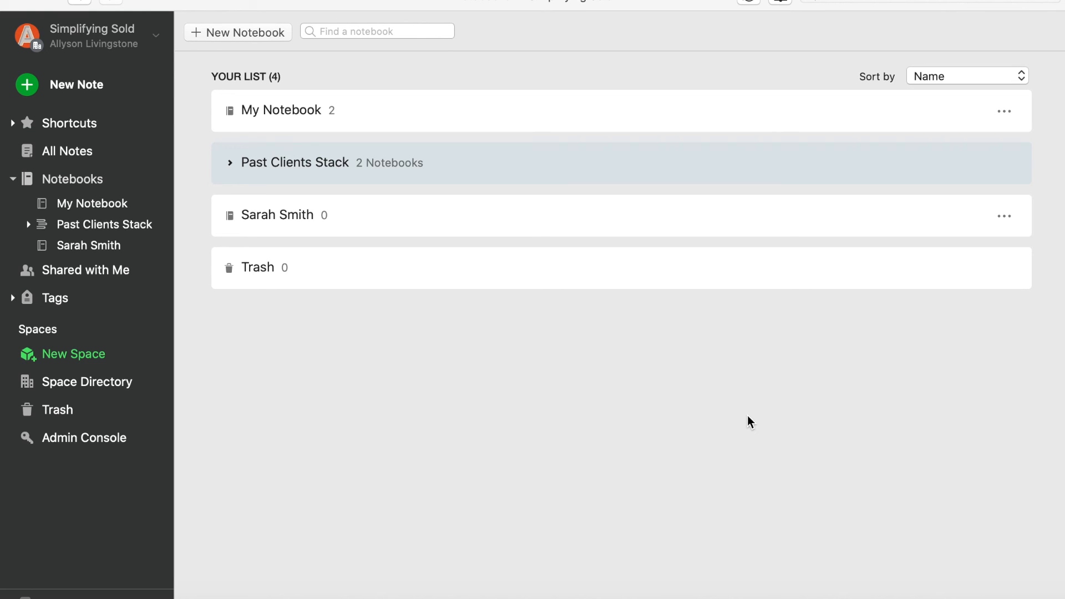
- Show all notebooks, expand Past Clients Stack, and drag the client's notebook in and back out
left_click(69, 180)
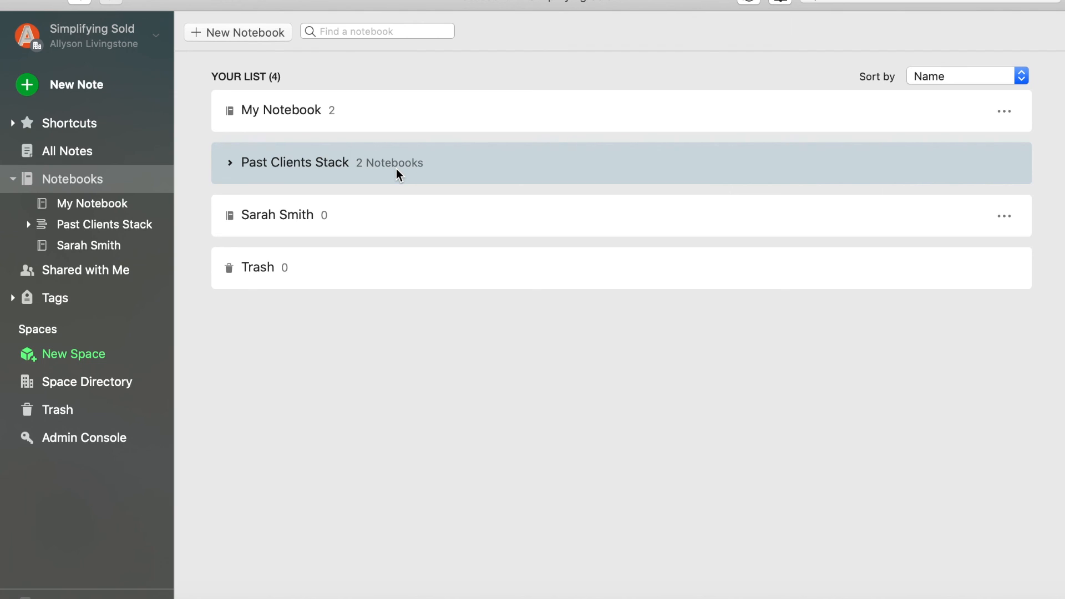
left_click(228, 163)
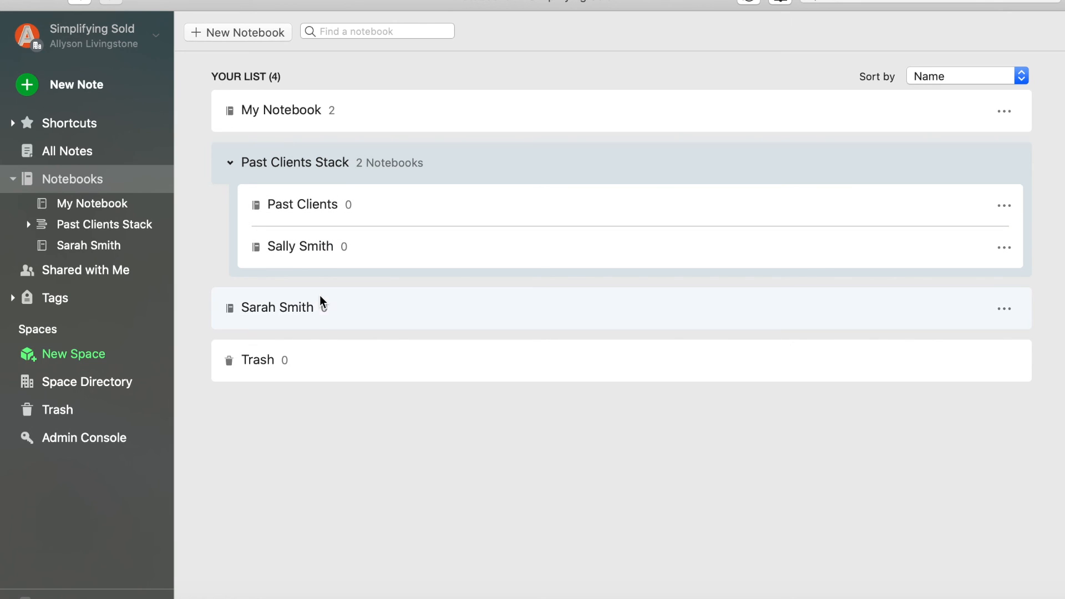
left_click_drag(319, 309, 334, 228)
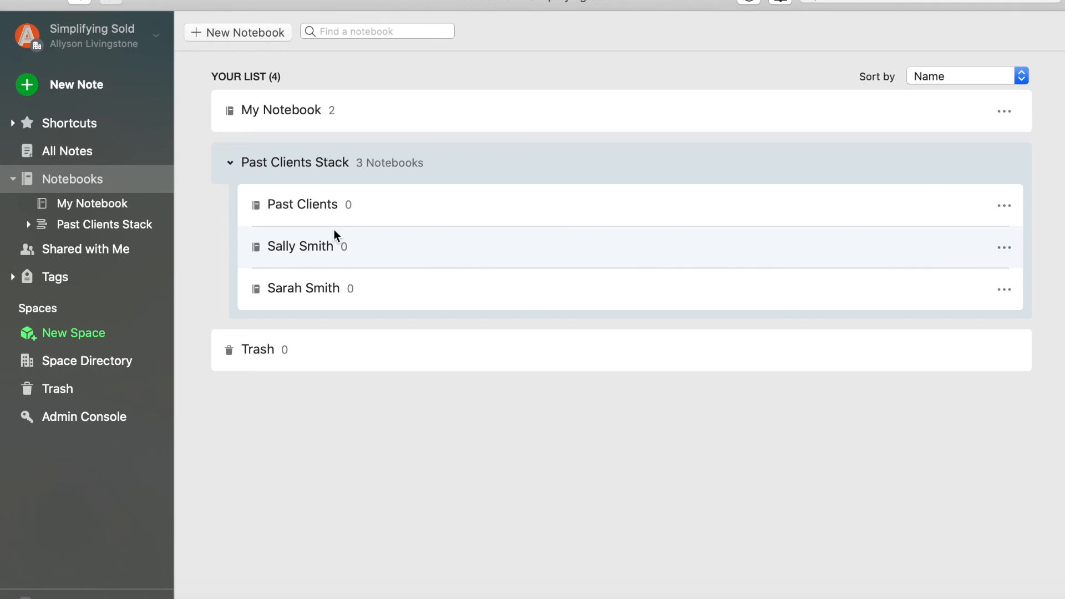
left_click_drag(392, 281, 853, 380)
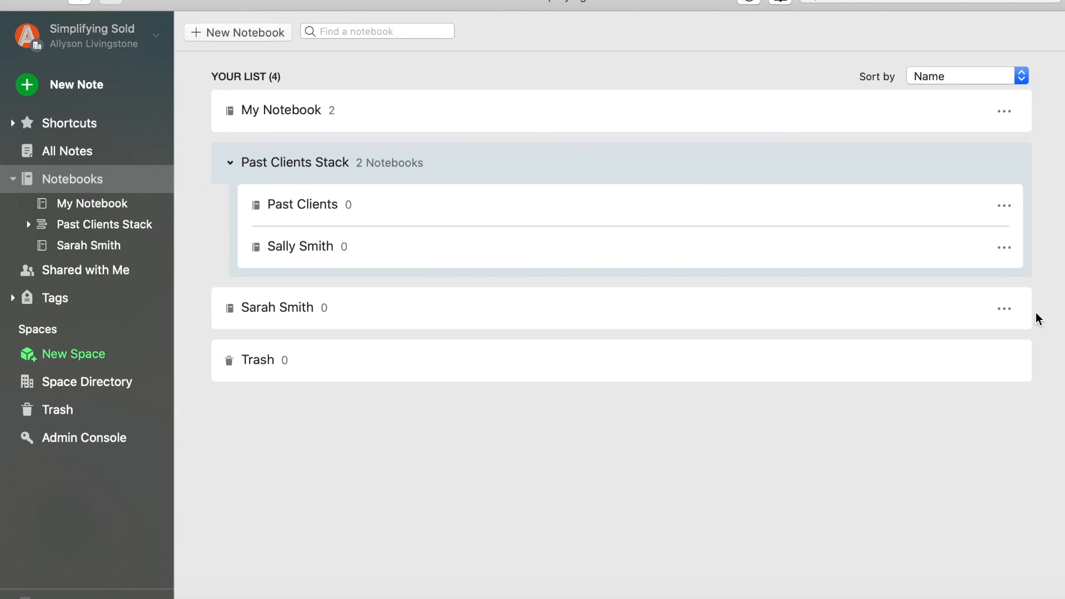
- Add the client's notebook to Past Clients Stack through its actions menu
left_click(1008, 308)
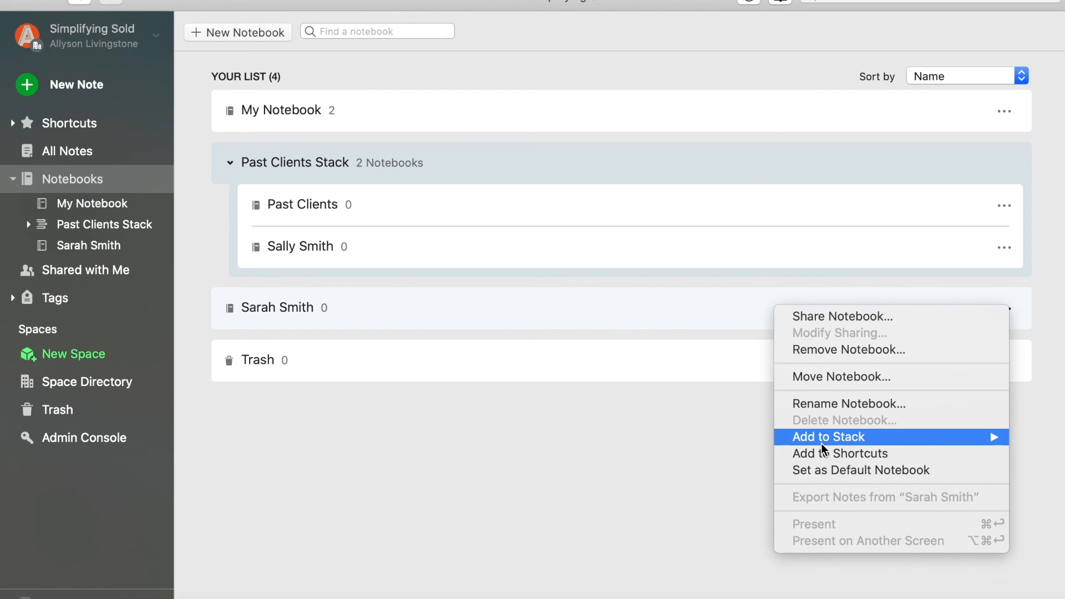
mouse_move(823, 437)
left_click(739, 438)
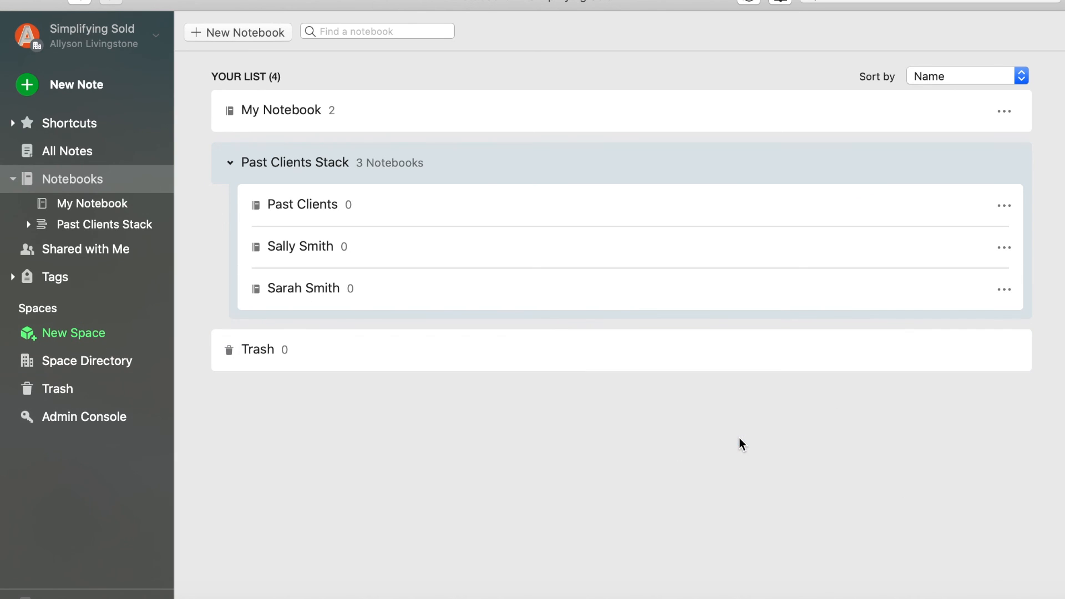